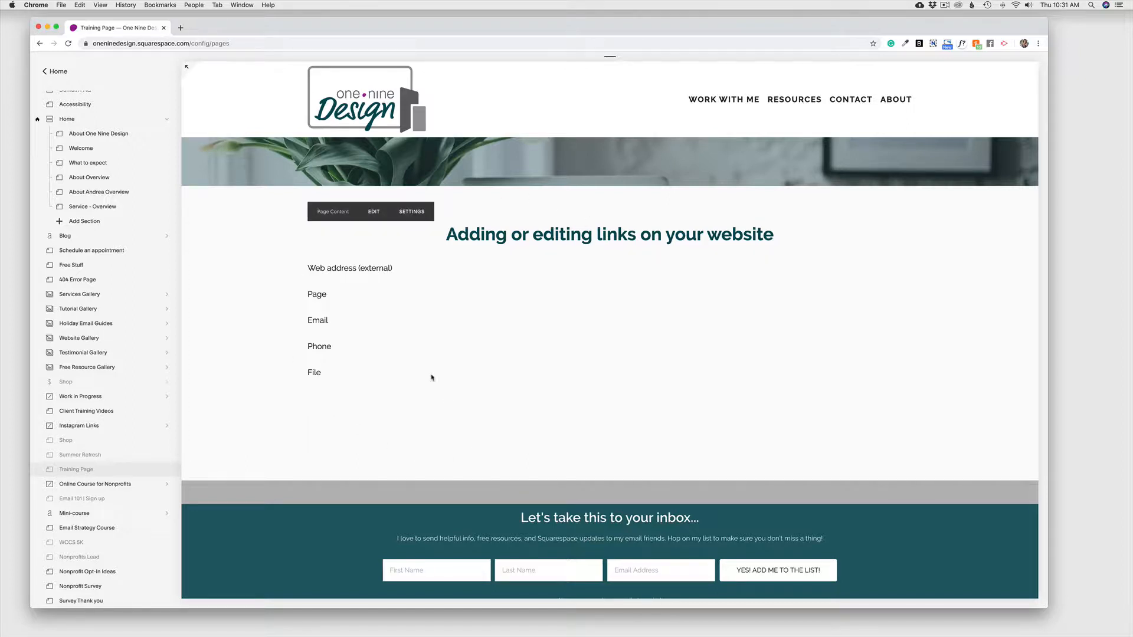
Step: Open the Training Page's Page Content section in the editor
click(374, 213)
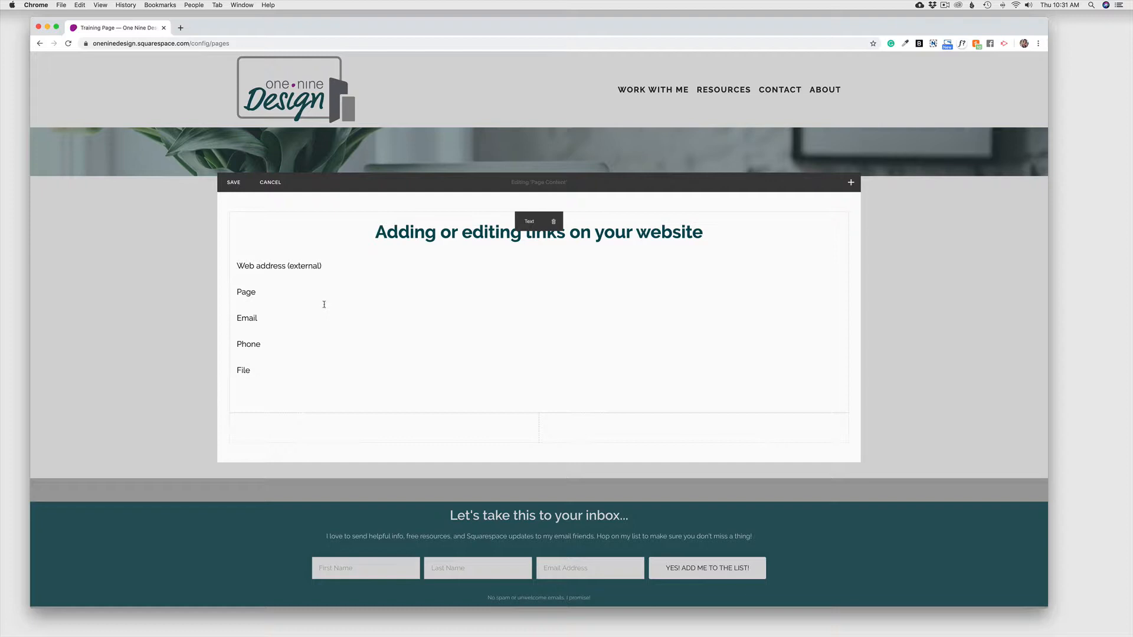
click(236, 266)
drag(236, 266, 327, 266)
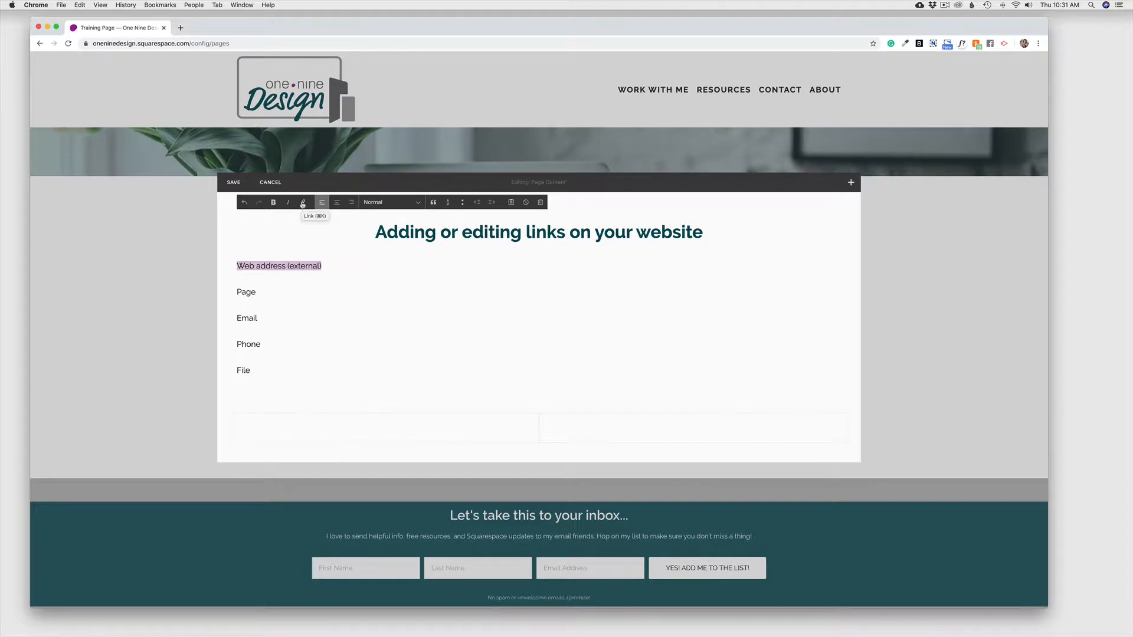
click(302, 203)
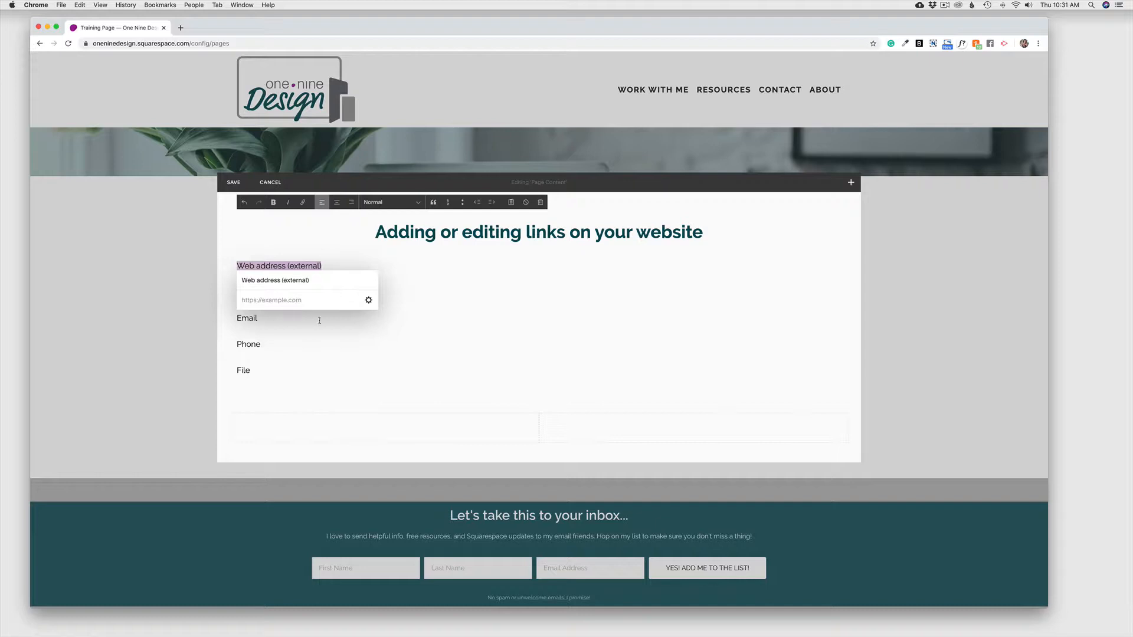
click(369, 300)
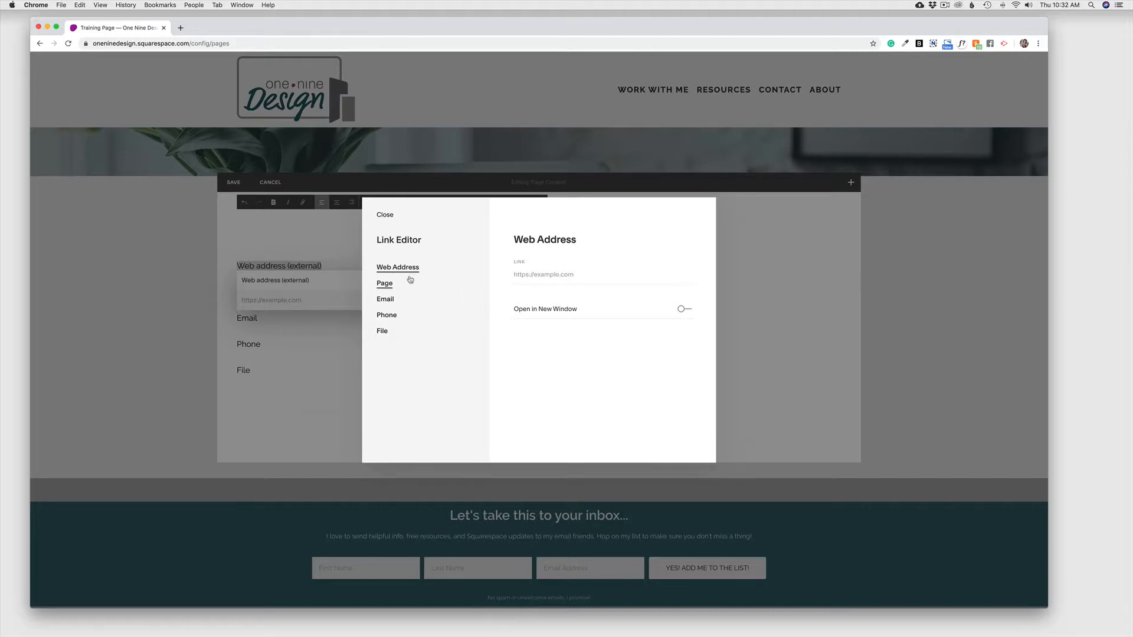
click(540, 274)
text(www)
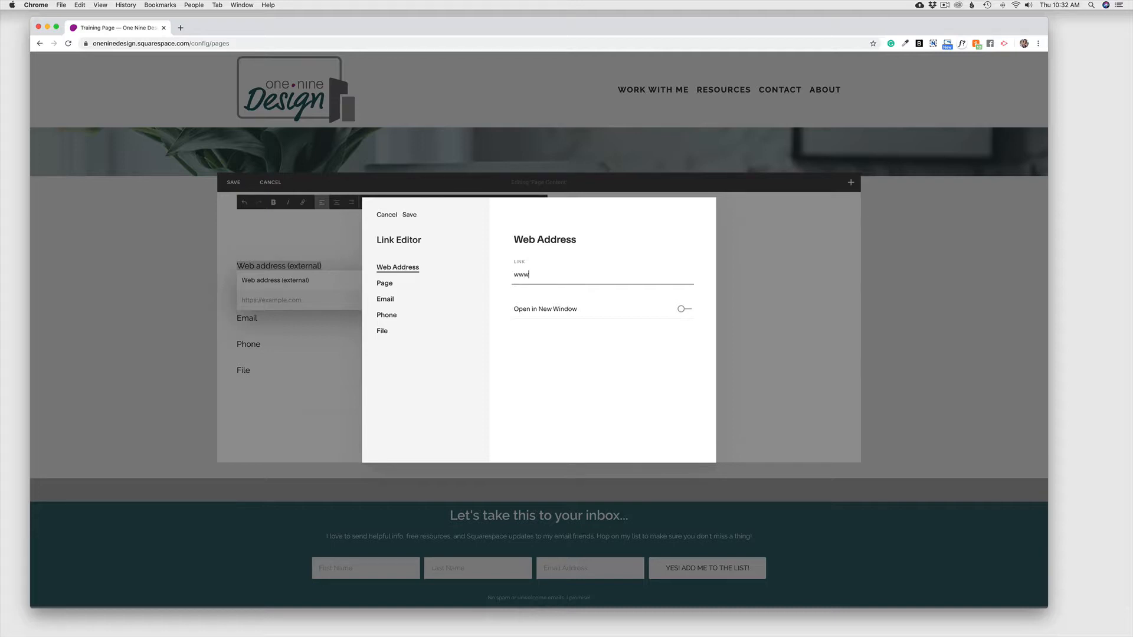
text(.google.com)
click(683, 309)
click(412, 216)
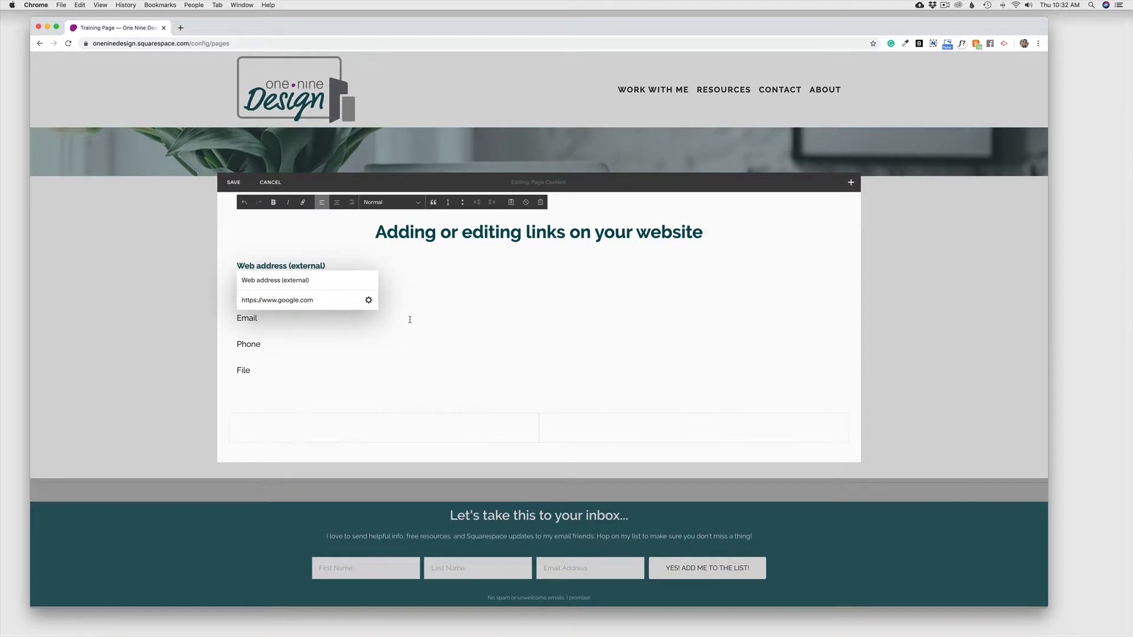
click(391, 320)
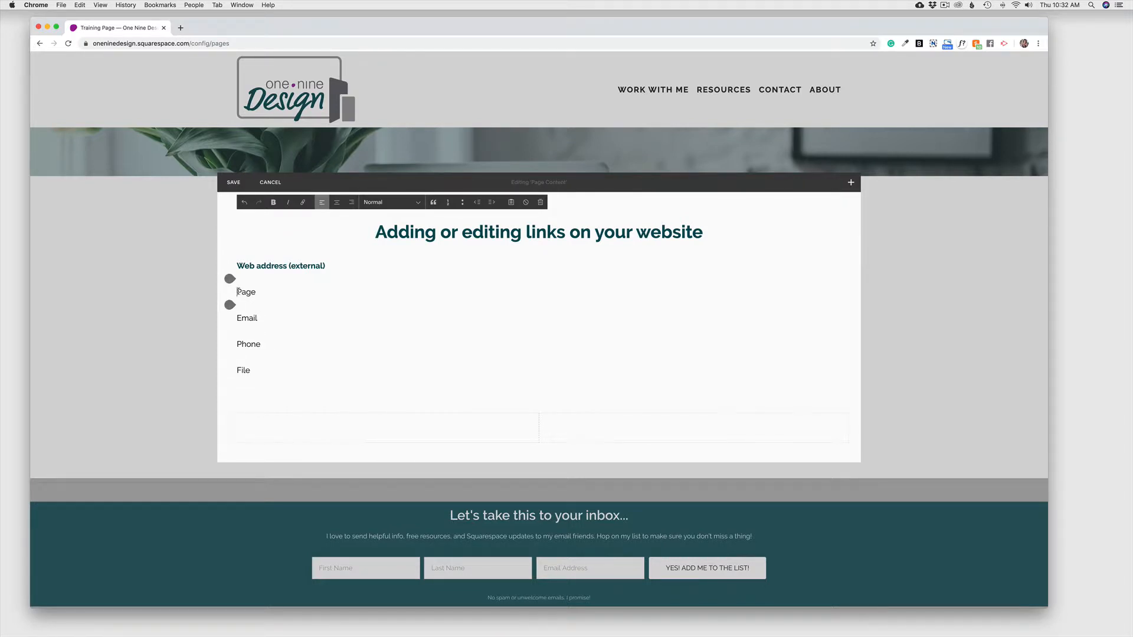
Step: Link the word 'Page' to the site's Domain FAQ page (/domain-faq)
drag(238, 291, 256, 292)
click(305, 204)
click(368, 326)
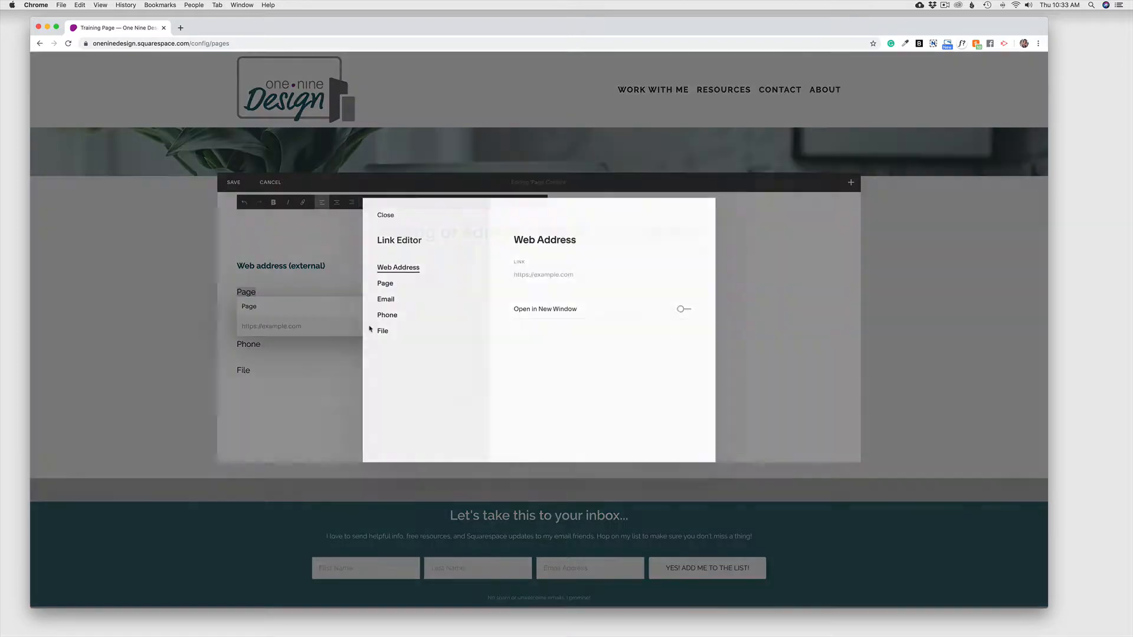
click(385, 284)
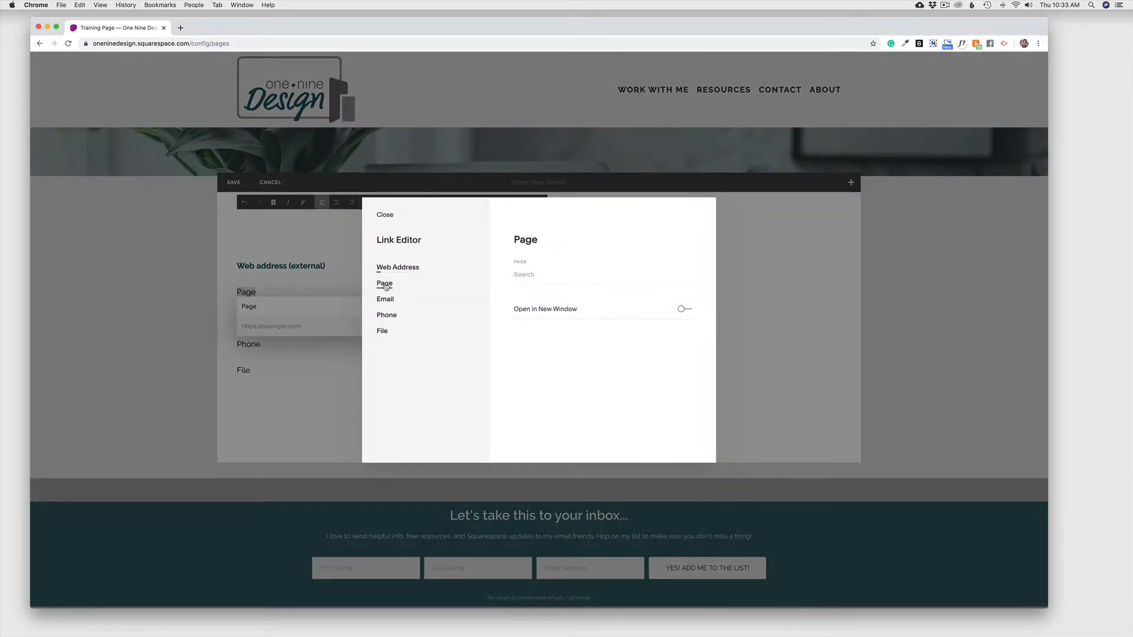
click(537, 274)
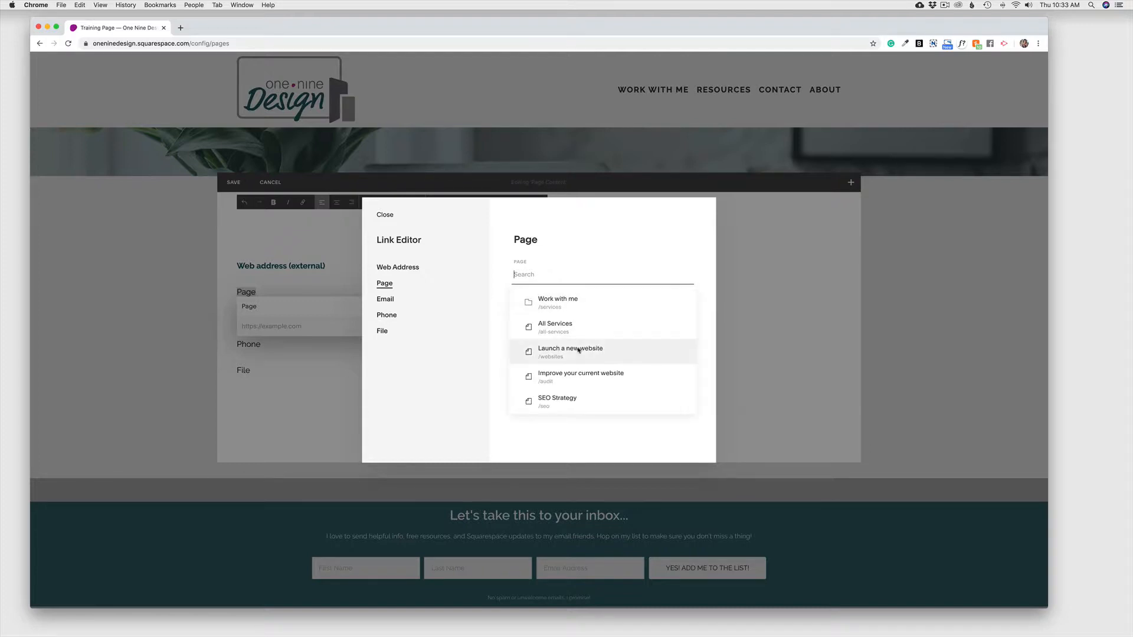
scroll(578, 350, down, 5)
scroll(578, 350, down, 5)
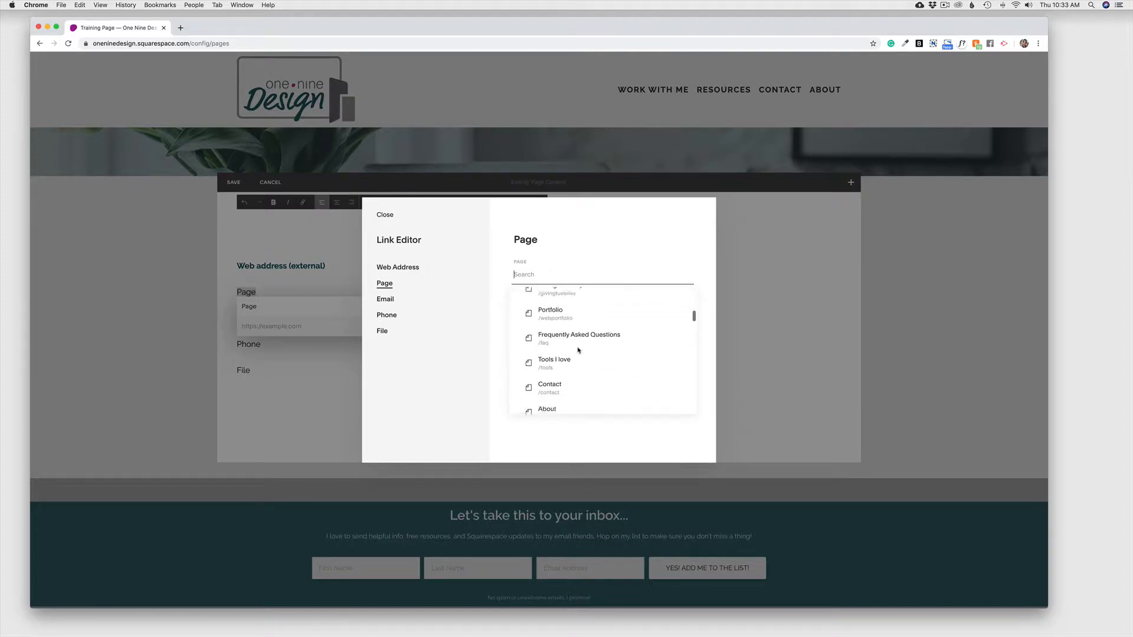
scroll(578, 350, up, 5)
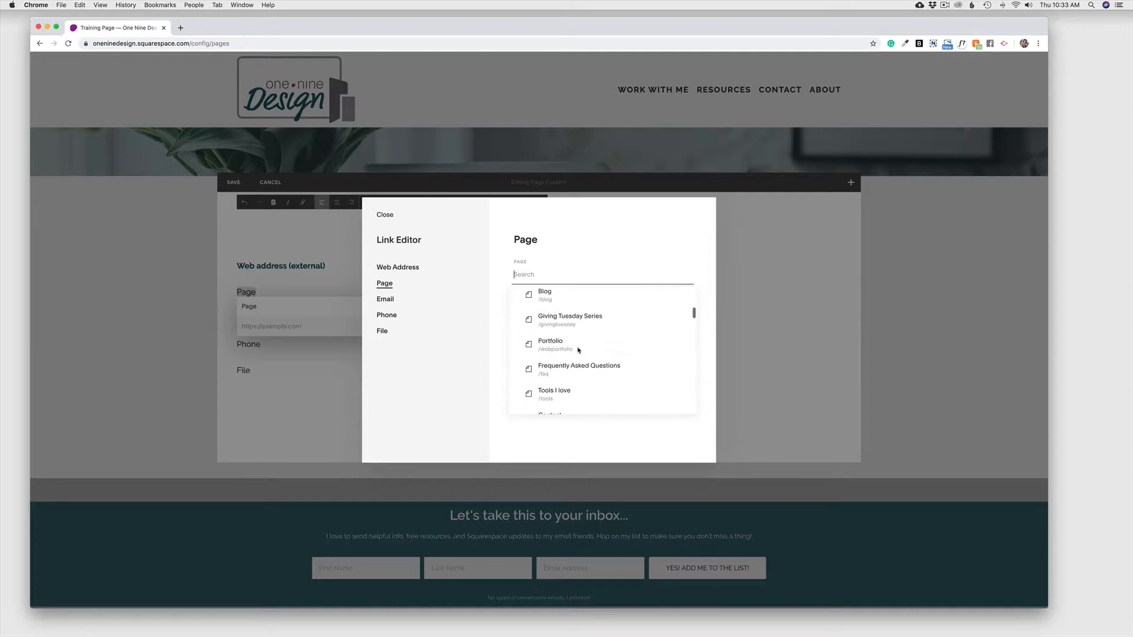
scroll(578, 349, up, 4)
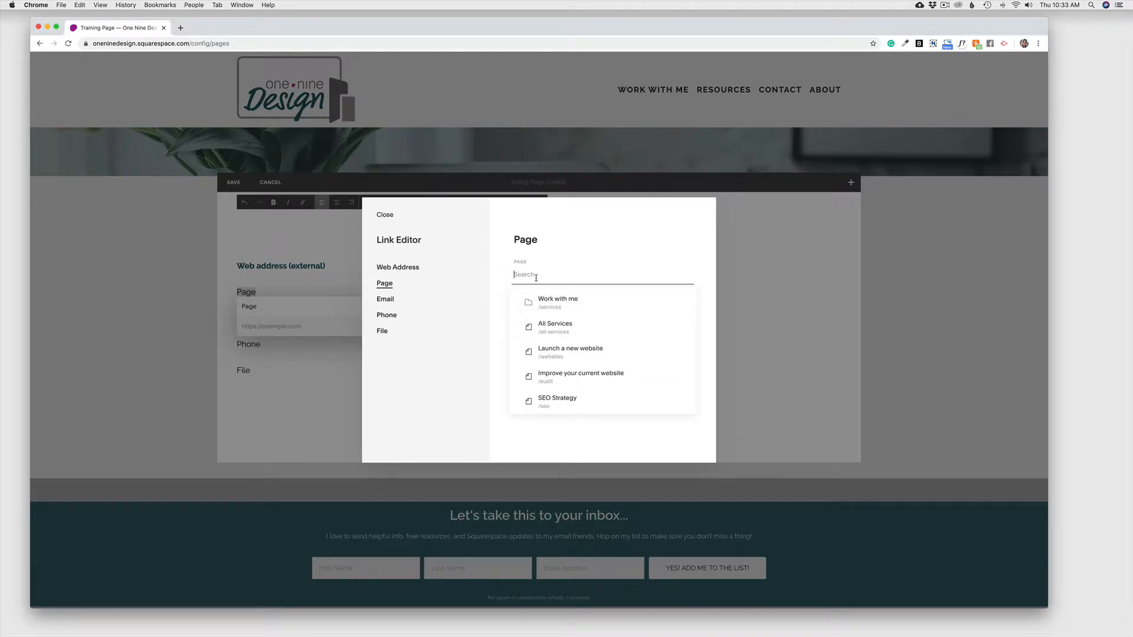
text(/f)
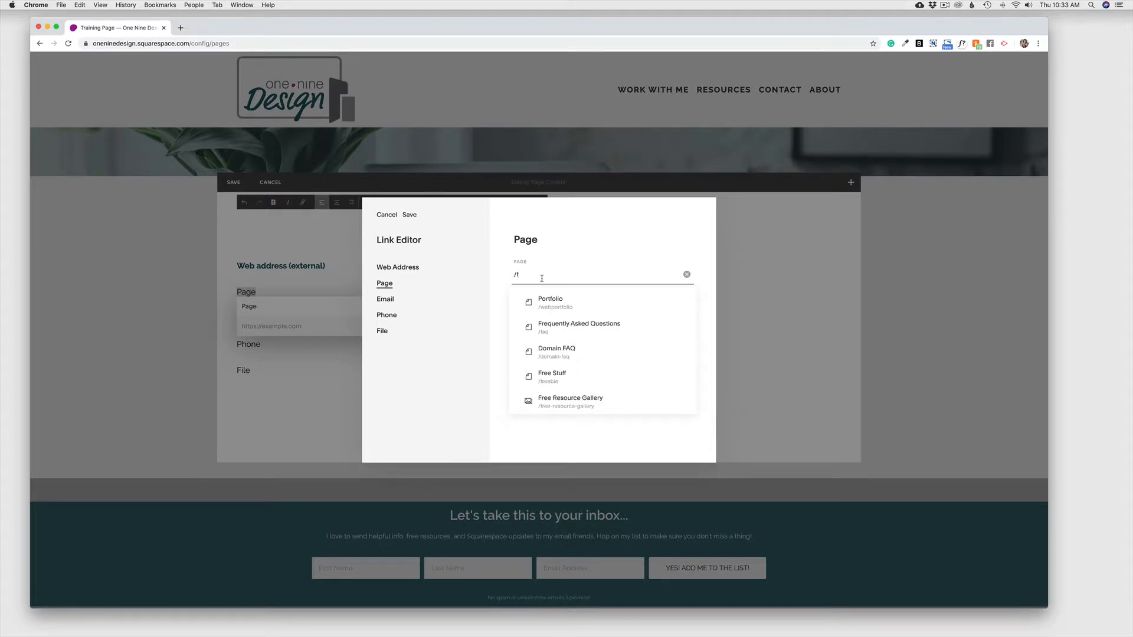
click(587, 352)
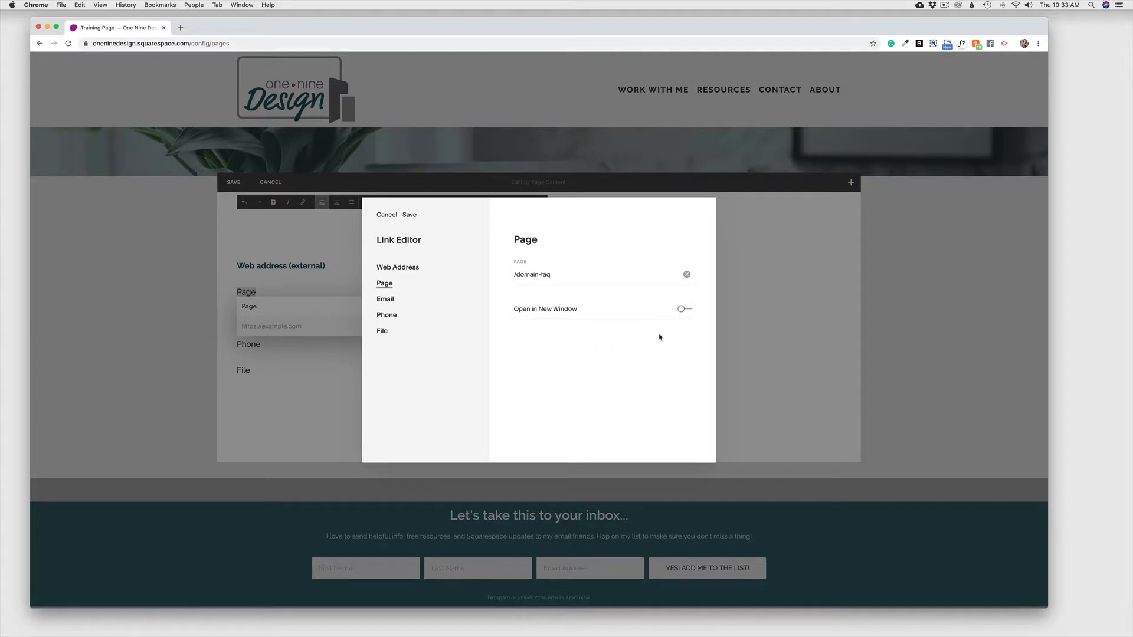
click(409, 215)
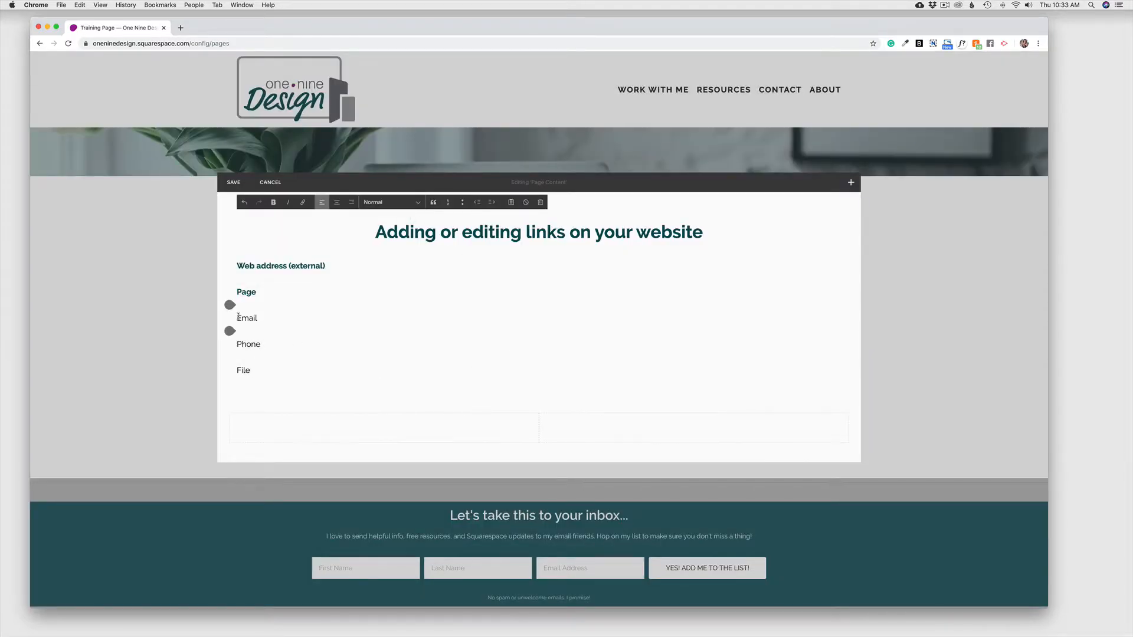
Step: Give the word 'Email' a saved email link addressed to the site owner's e-mail address
drag(238, 317, 259, 317)
click(303, 204)
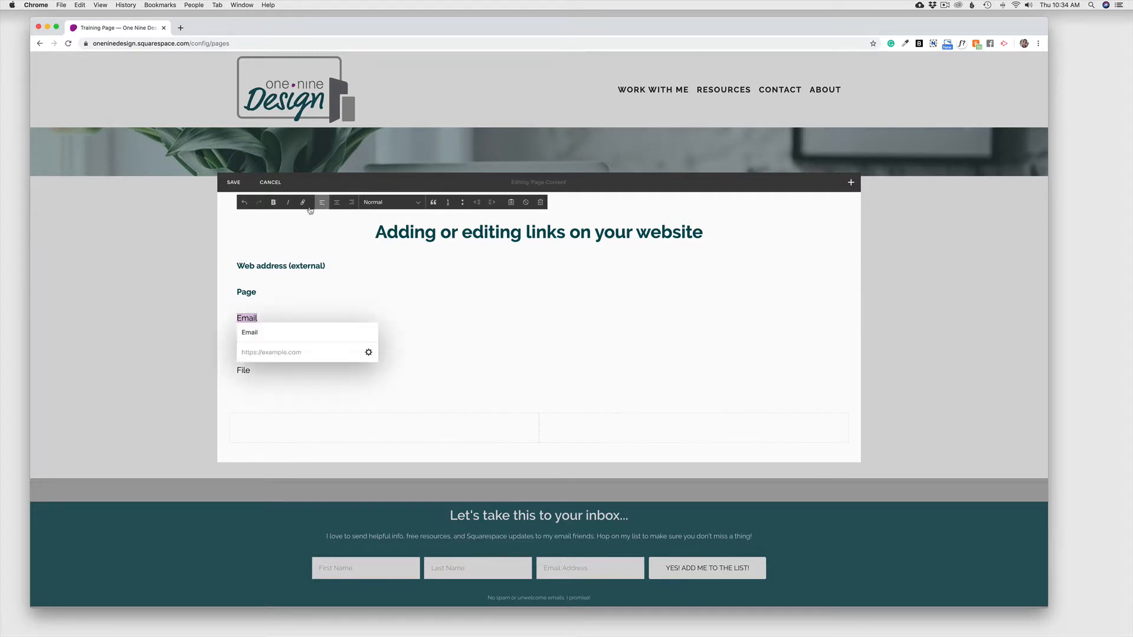
click(370, 353)
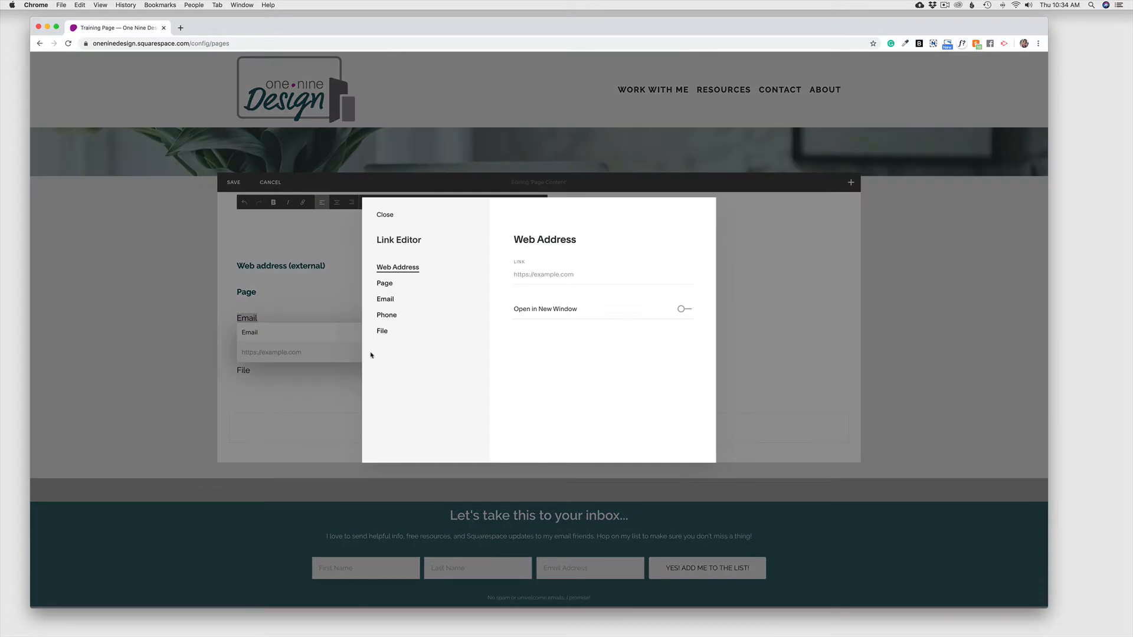
click(392, 303)
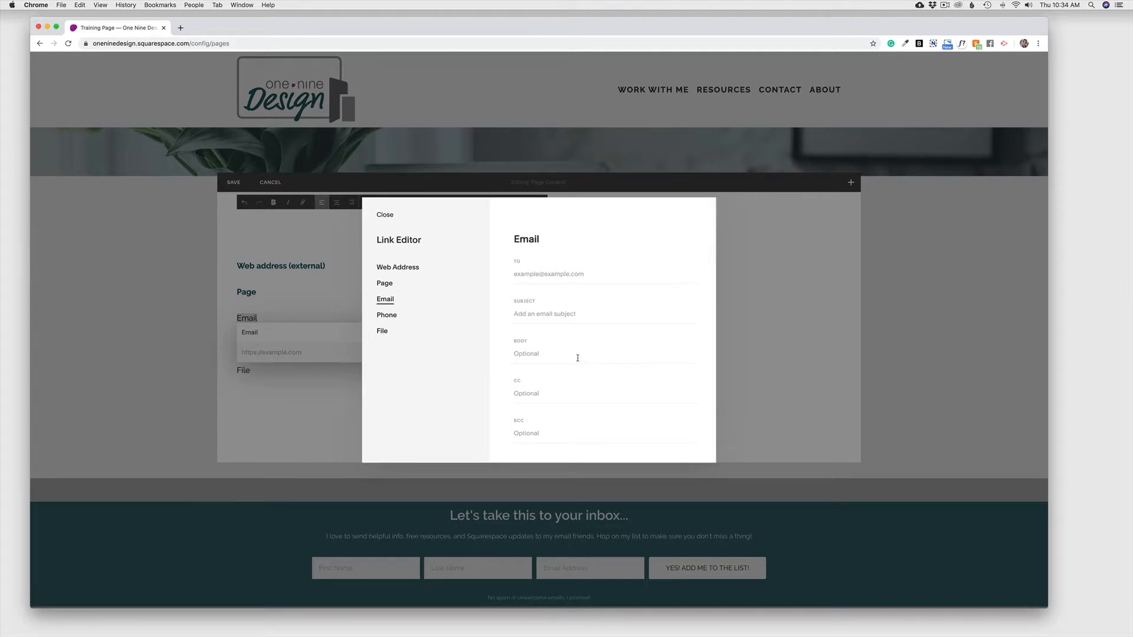
click(569, 273)
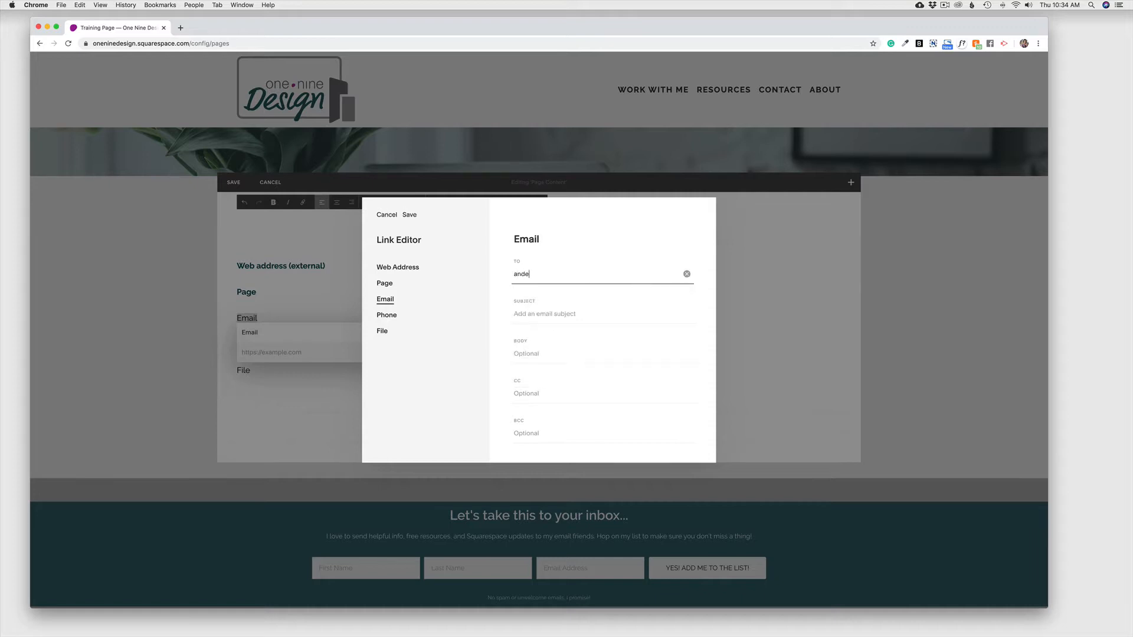
click(409, 215)
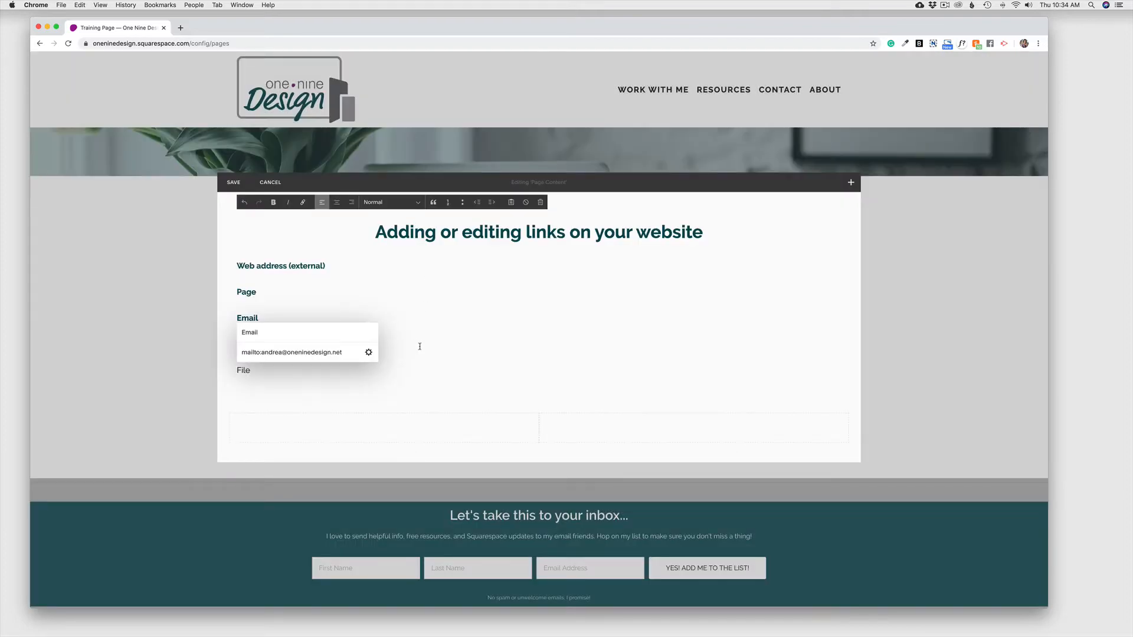
click(420, 347)
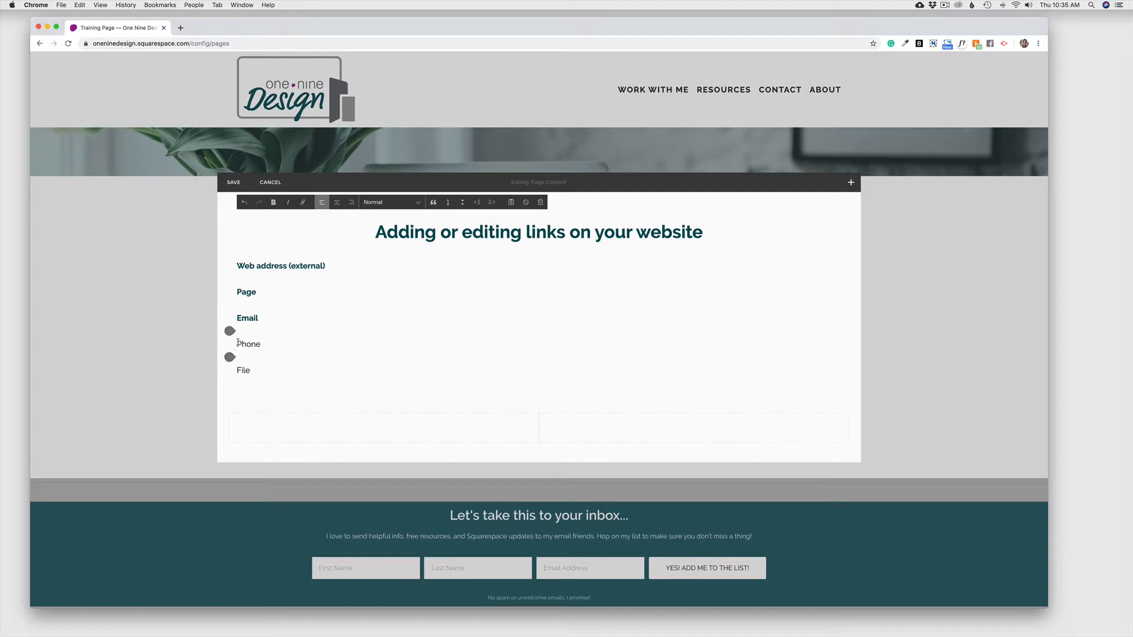
Step: Replace 'Phone' with the business phone number and give it a phone link that dials it
drag(237, 344, 261, 344)
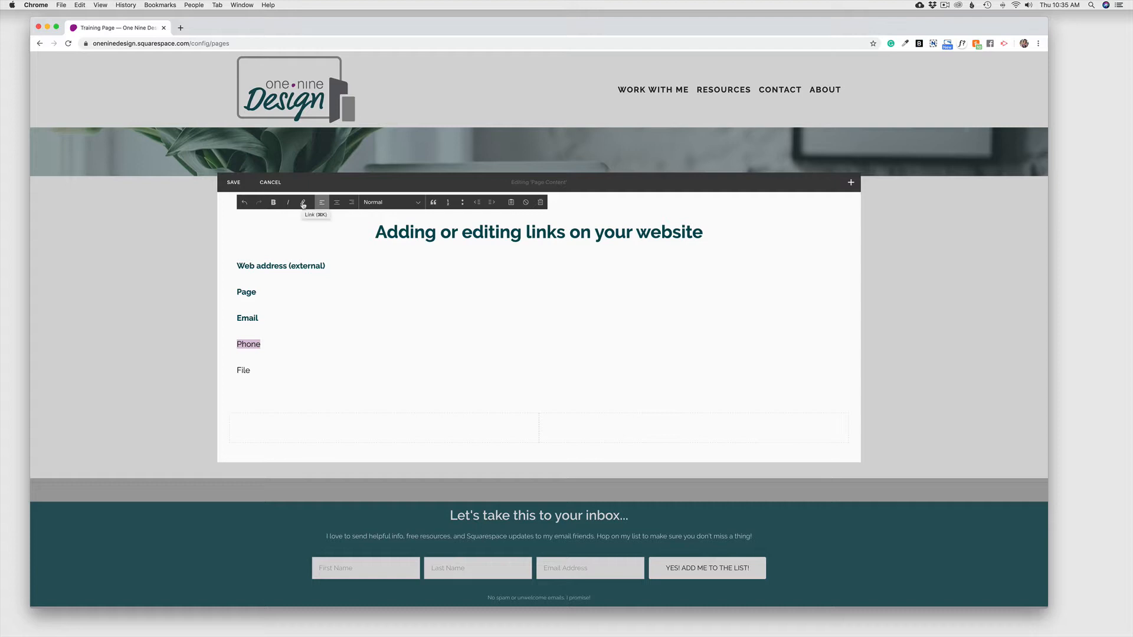
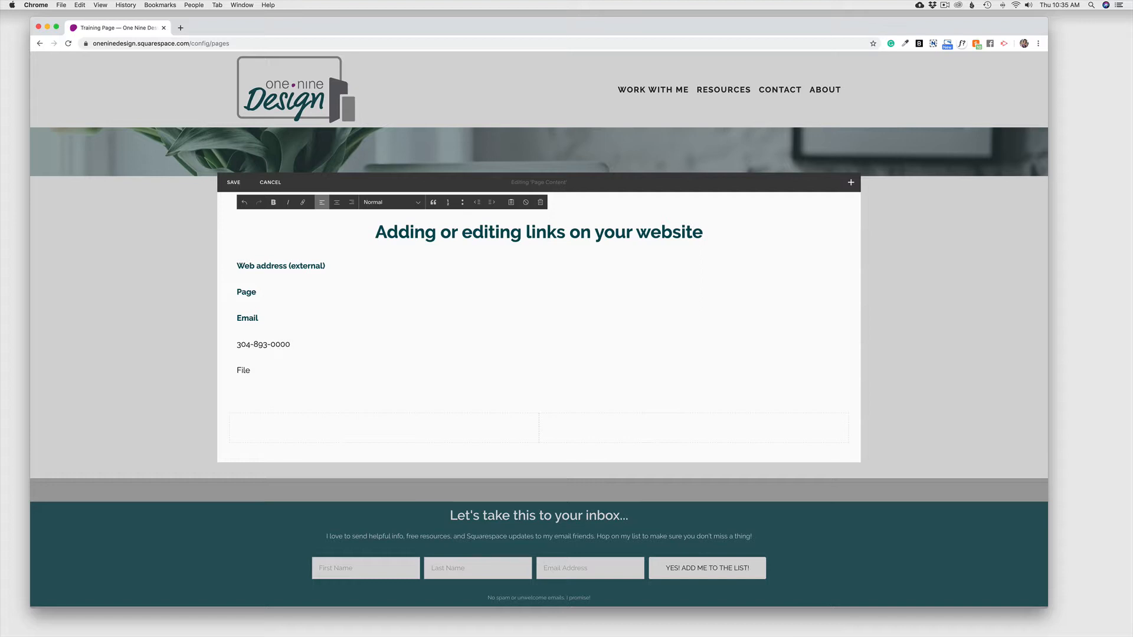
drag(298, 347, 238, 347)
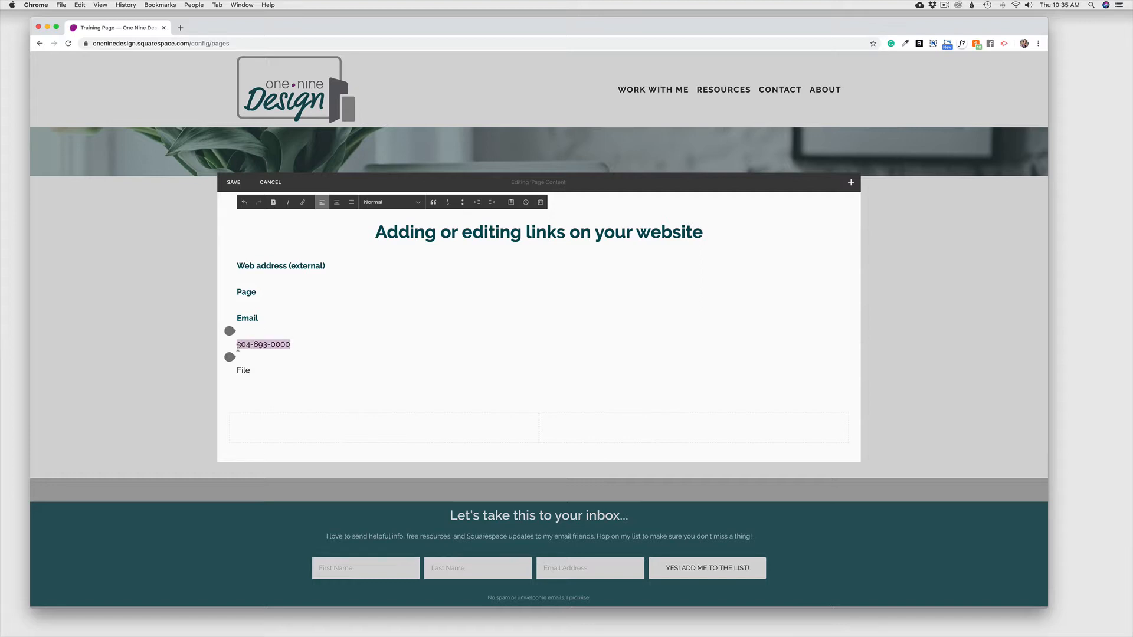
click(303, 201)
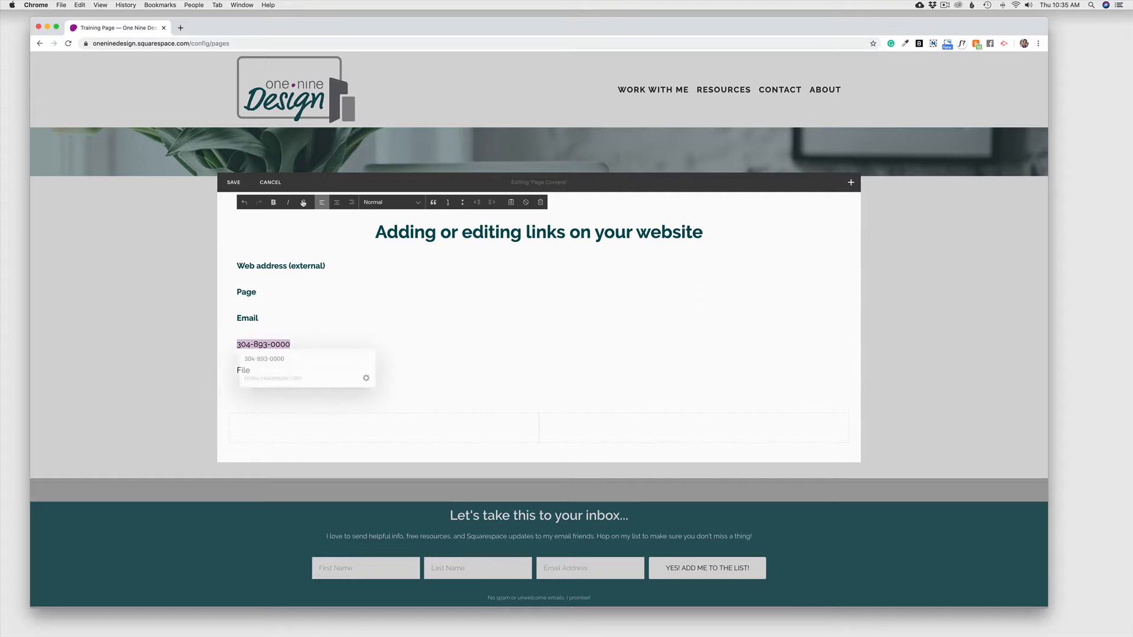
click(369, 378)
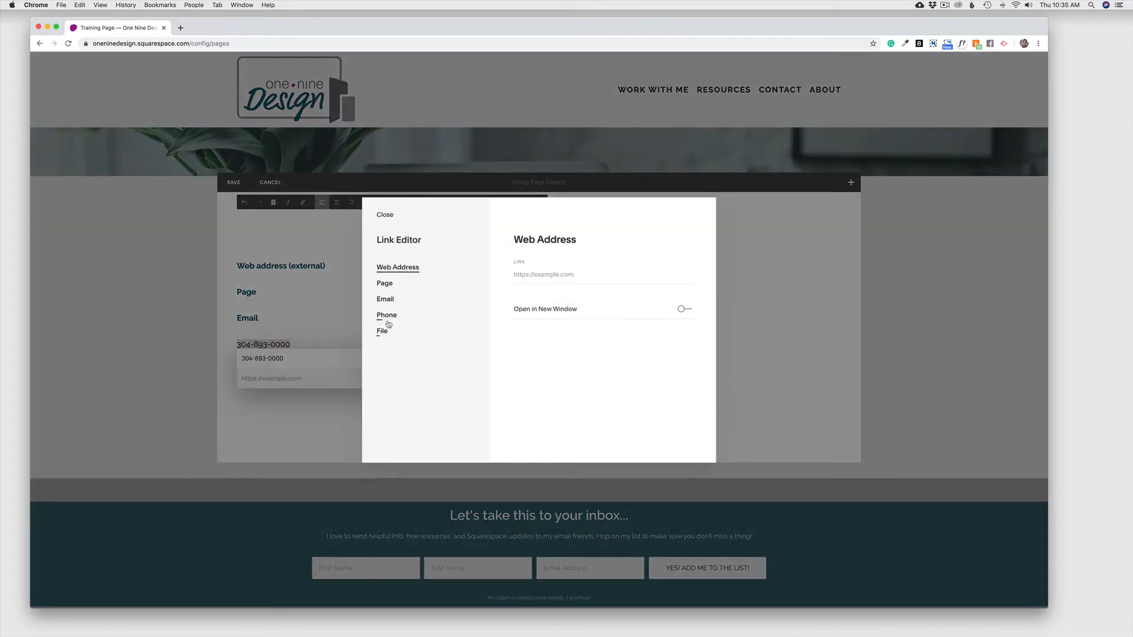
click(386, 316)
click(577, 275)
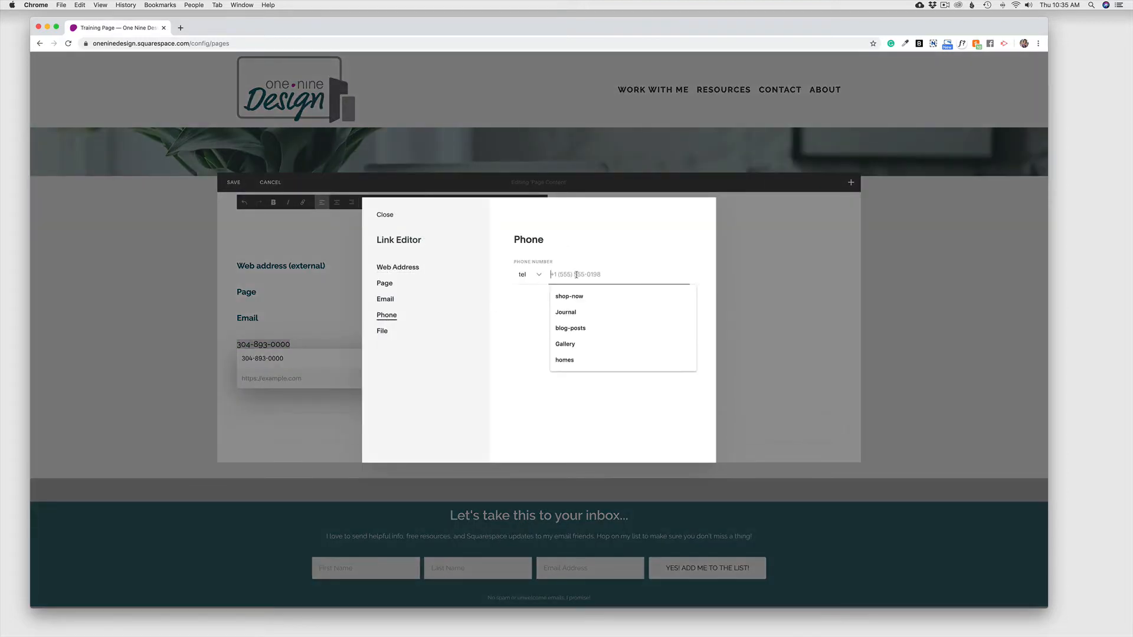
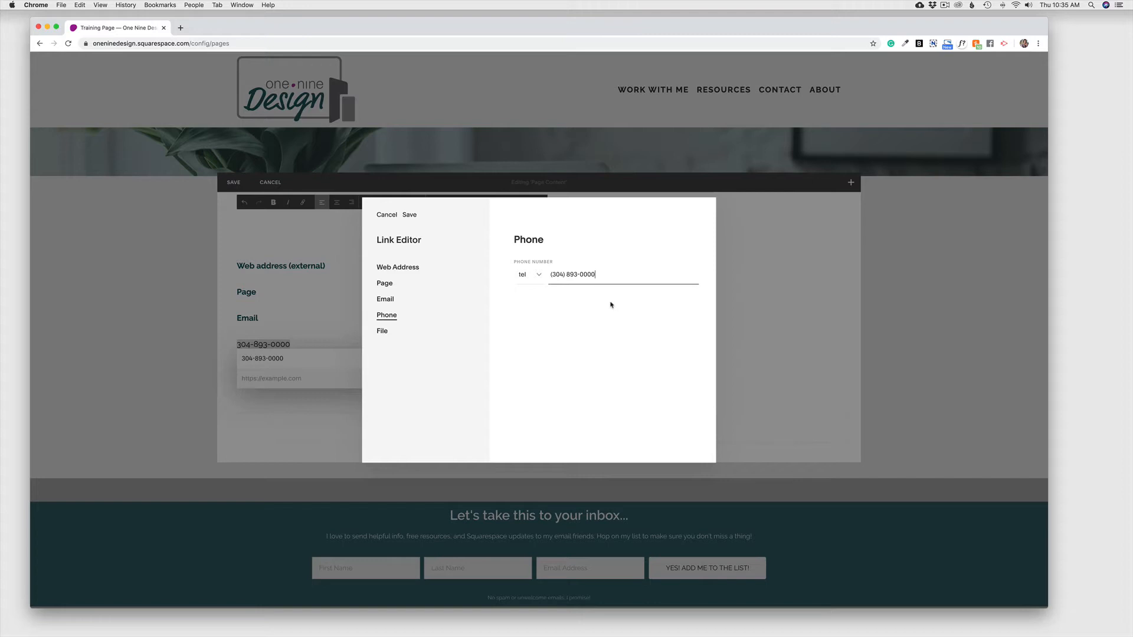
click(410, 216)
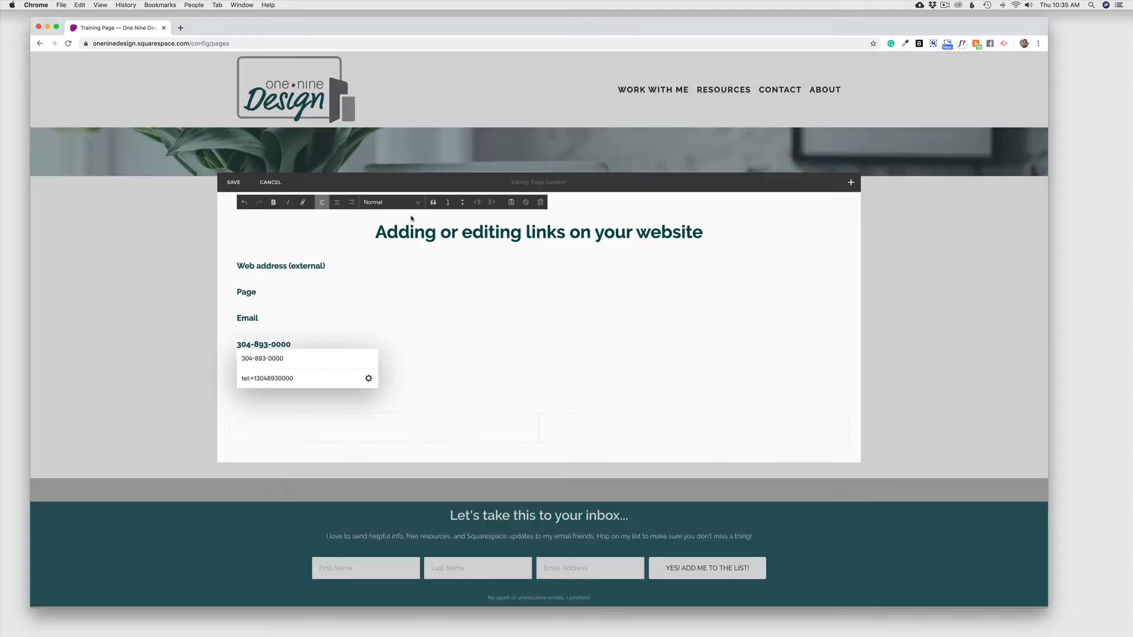
click(417, 322)
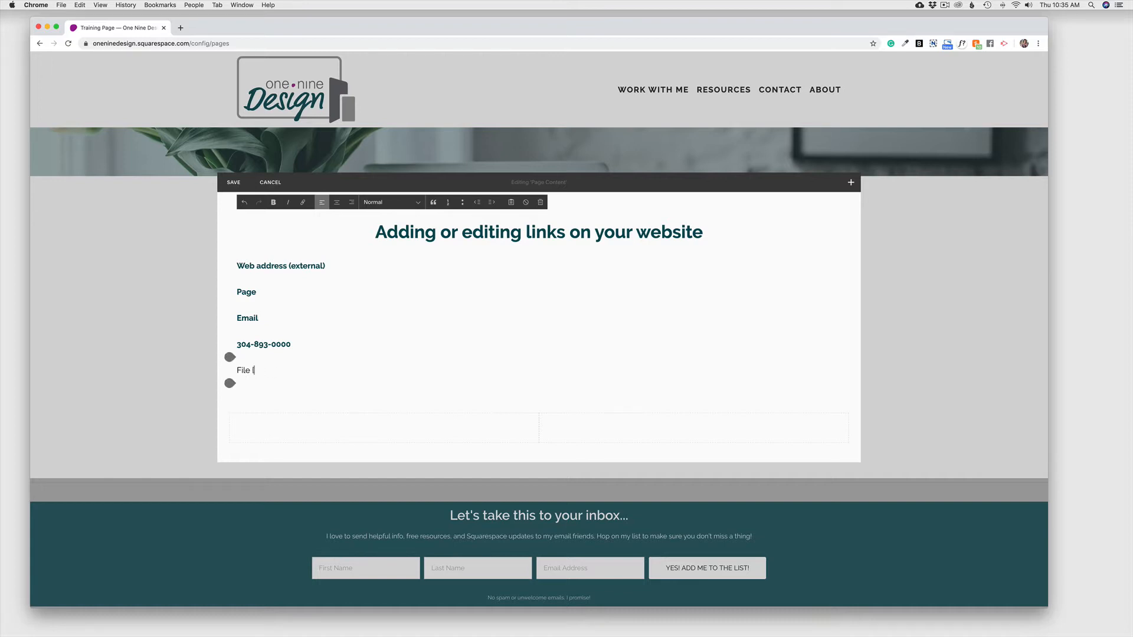
Step: Complete the 'File (pdf)' line, then set its link type to File and browse the PDFs
text(pdf)))
key(Return)
drag(279, 372, 238, 372)
click(302, 202)
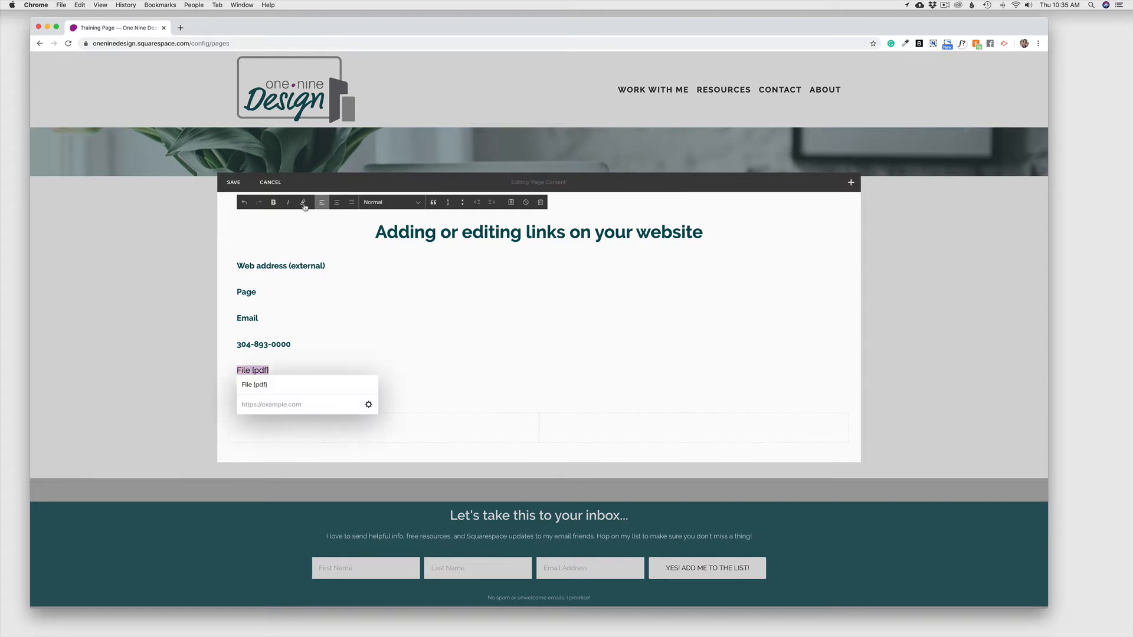
click(368, 405)
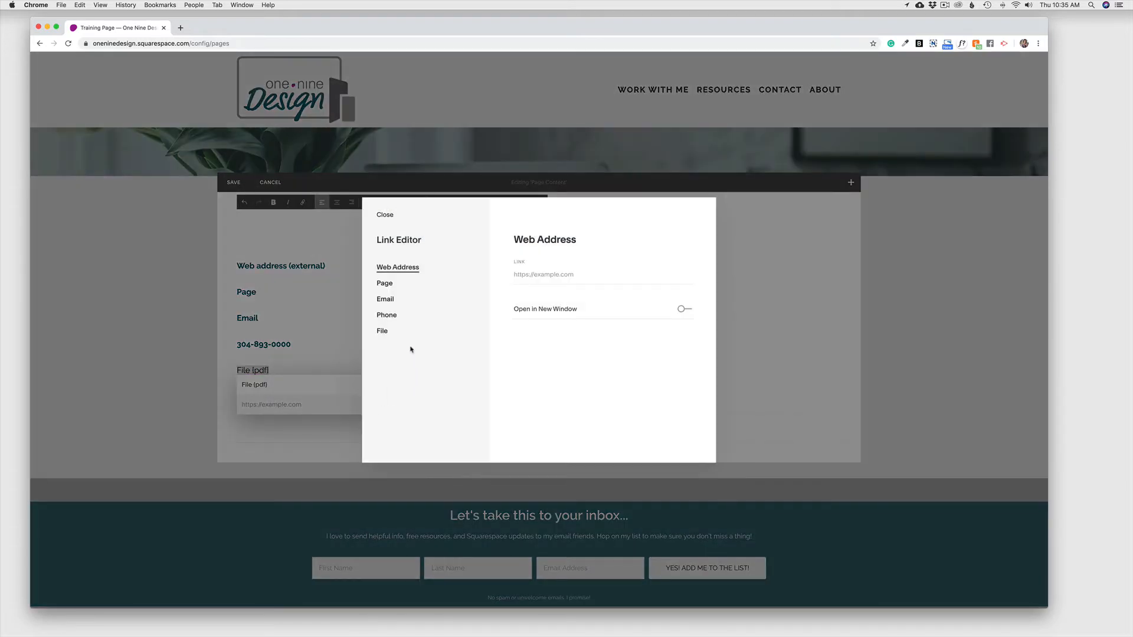
click(382, 332)
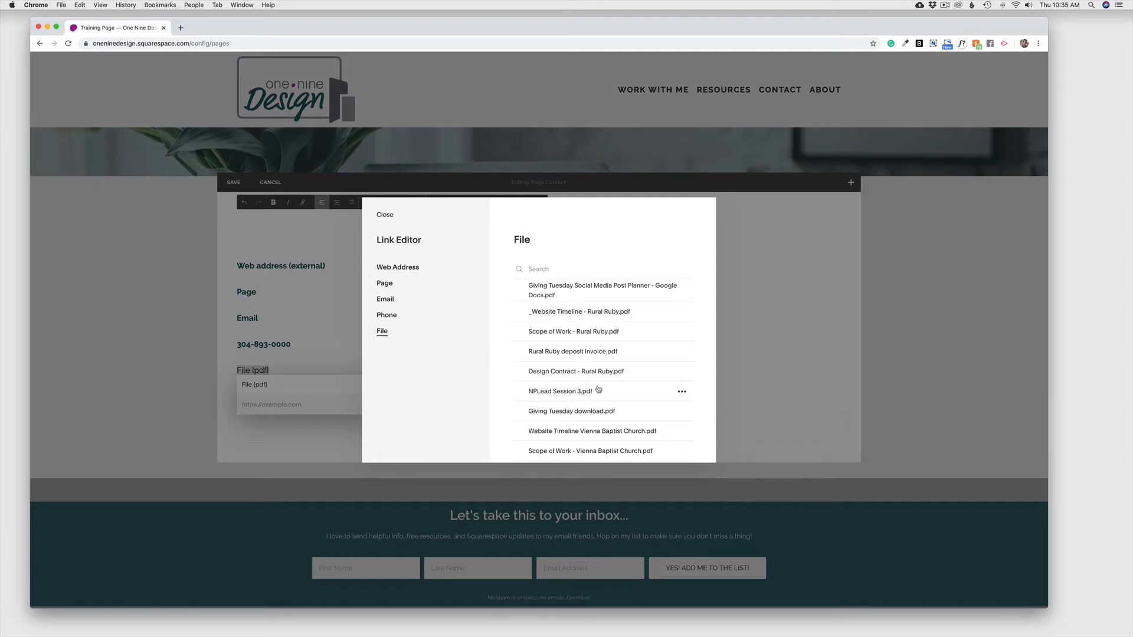
scroll(597, 387, down, 3)
scroll(598, 389, down, 7)
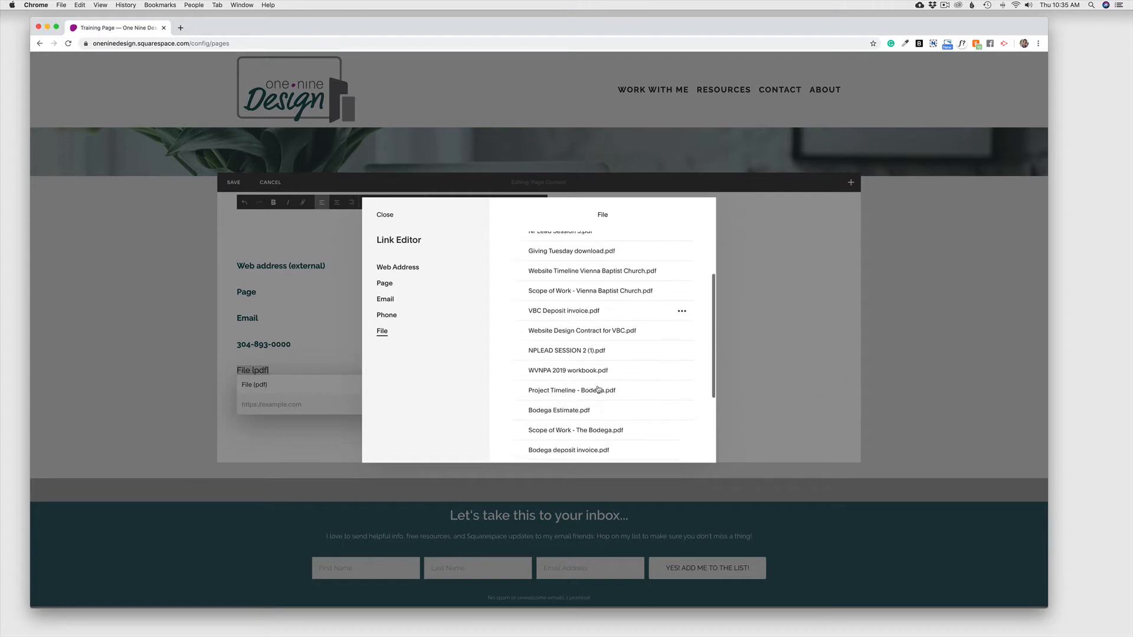
scroll(598, 389, up, 5)
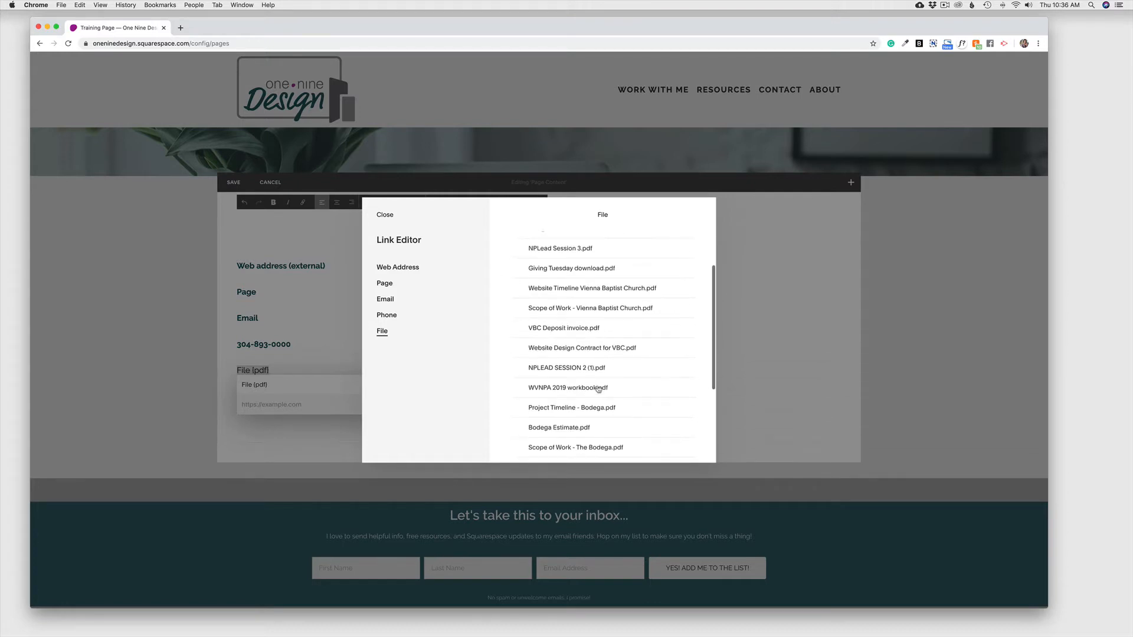
scroll(598, 389, down, 5)
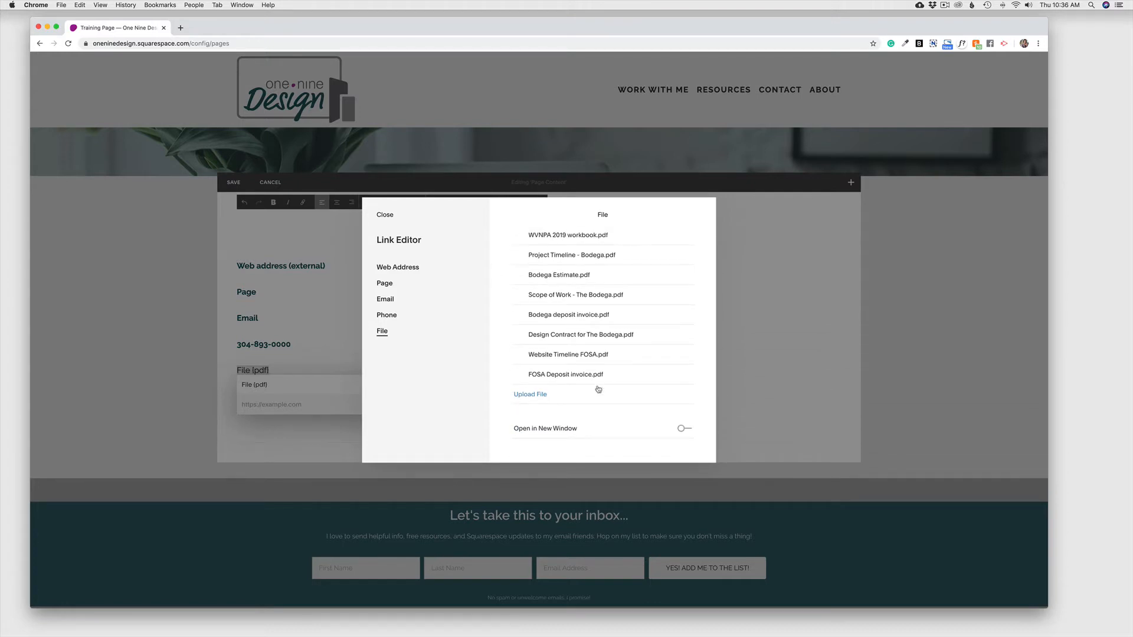
Step: Upload '25 Subject line ideas for nonprofits.pdf' and link the line to it, opening in a new window
click(527, 397)
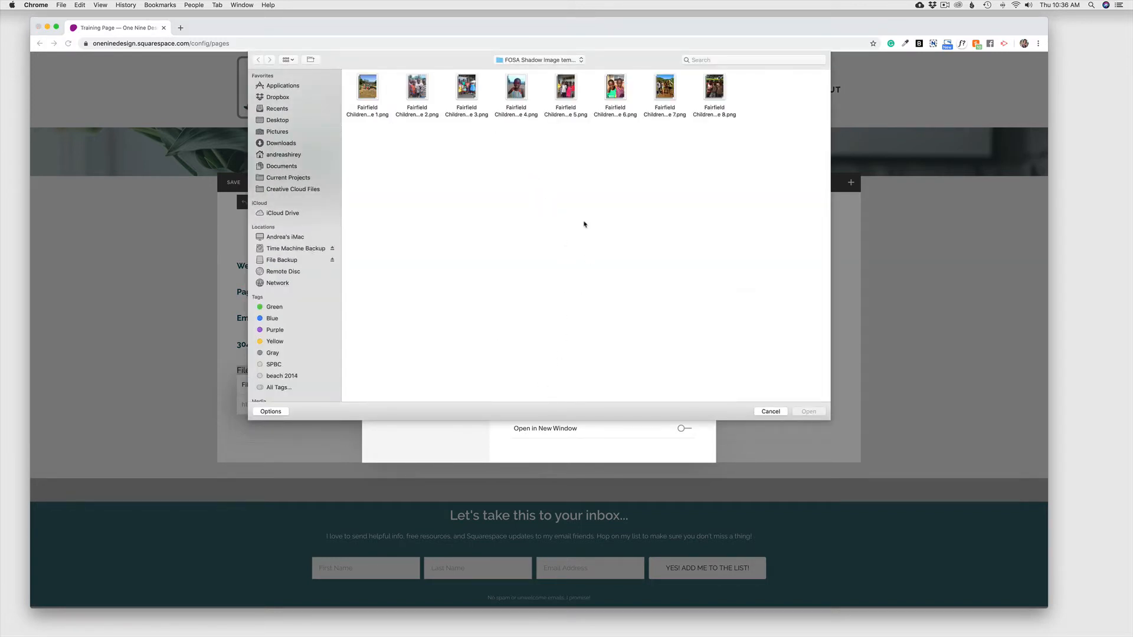
click(275, 110)
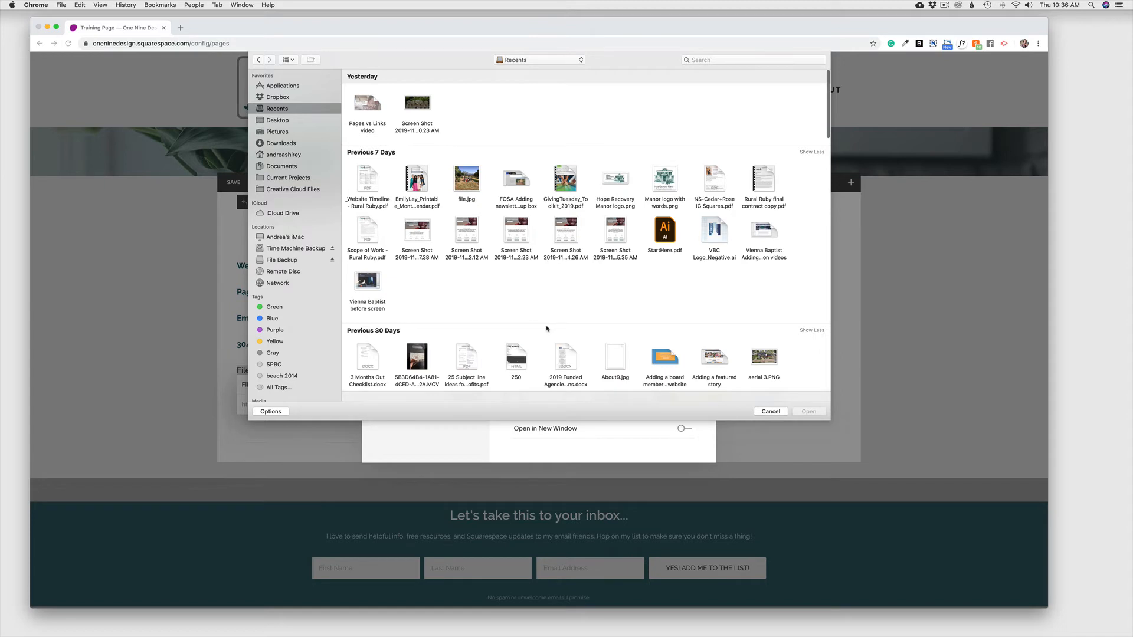
scroll(518, 283, down, 2)
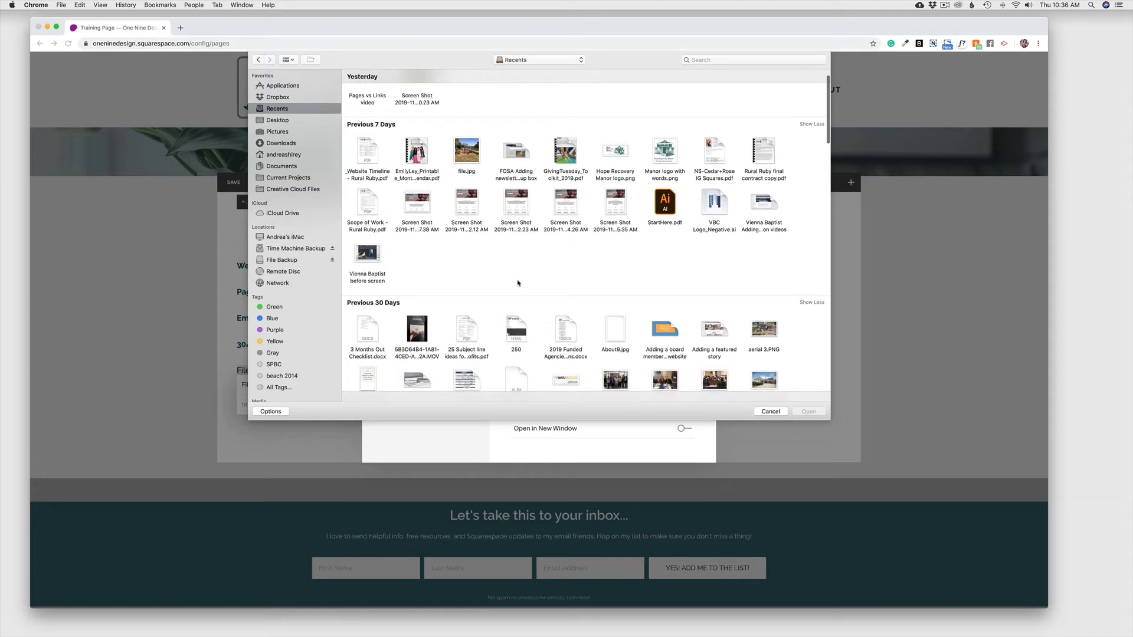
click(480, 326)
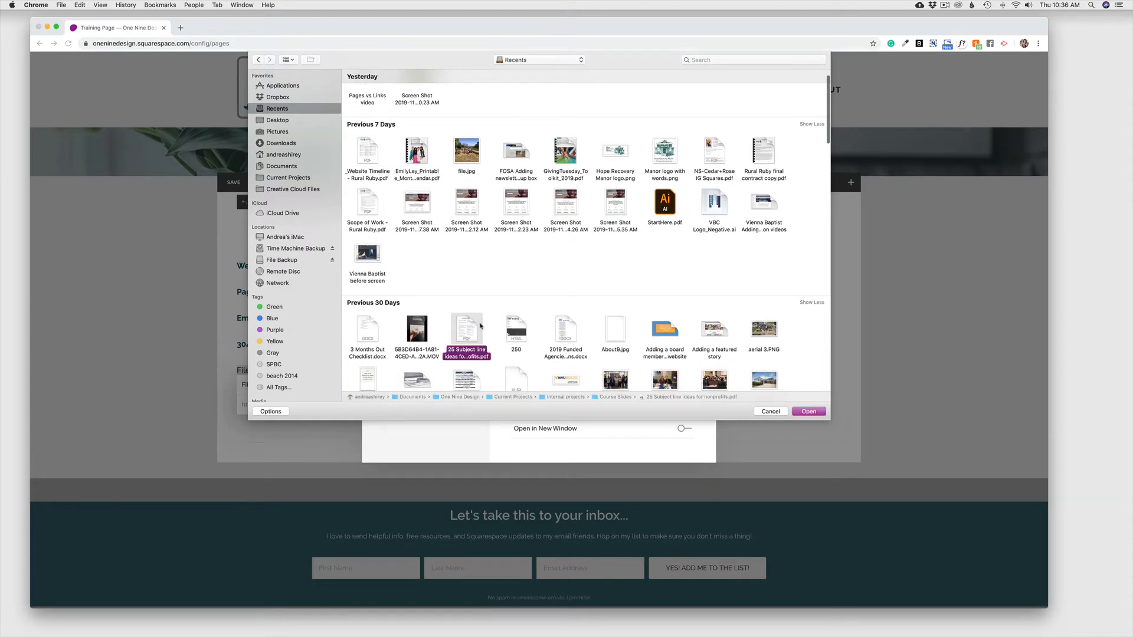
click(810, 411)
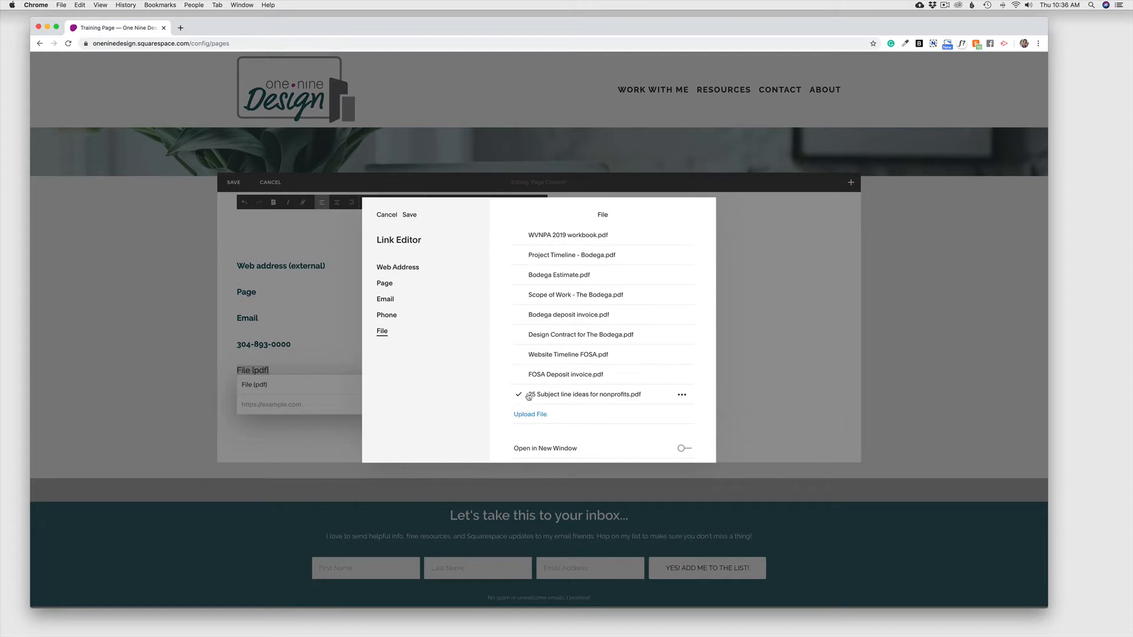
click(682, 448)
click(412, 216)
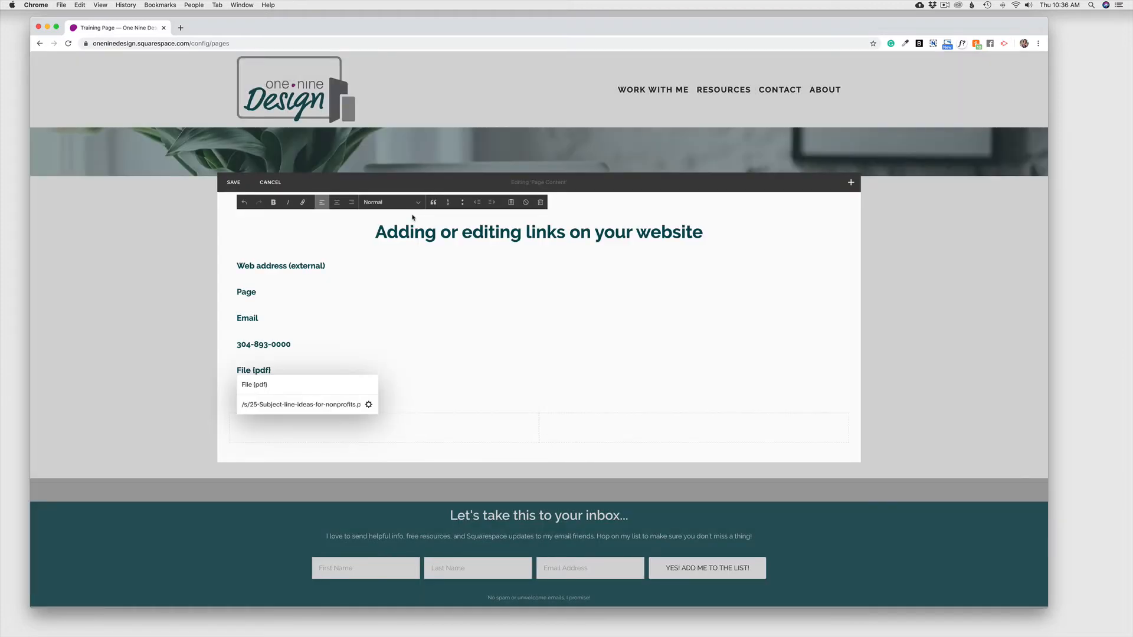
Step: Insert a Learn More button block below the linked lines and apply it without a link
click(490, 319)
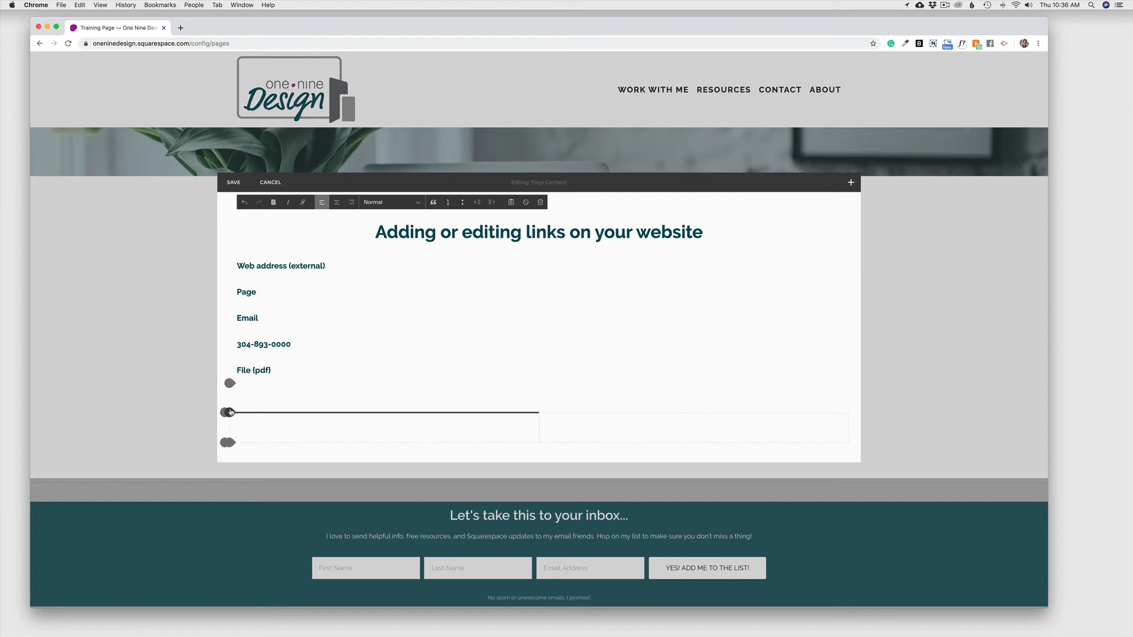
click(229, 412)
click(329, 376)
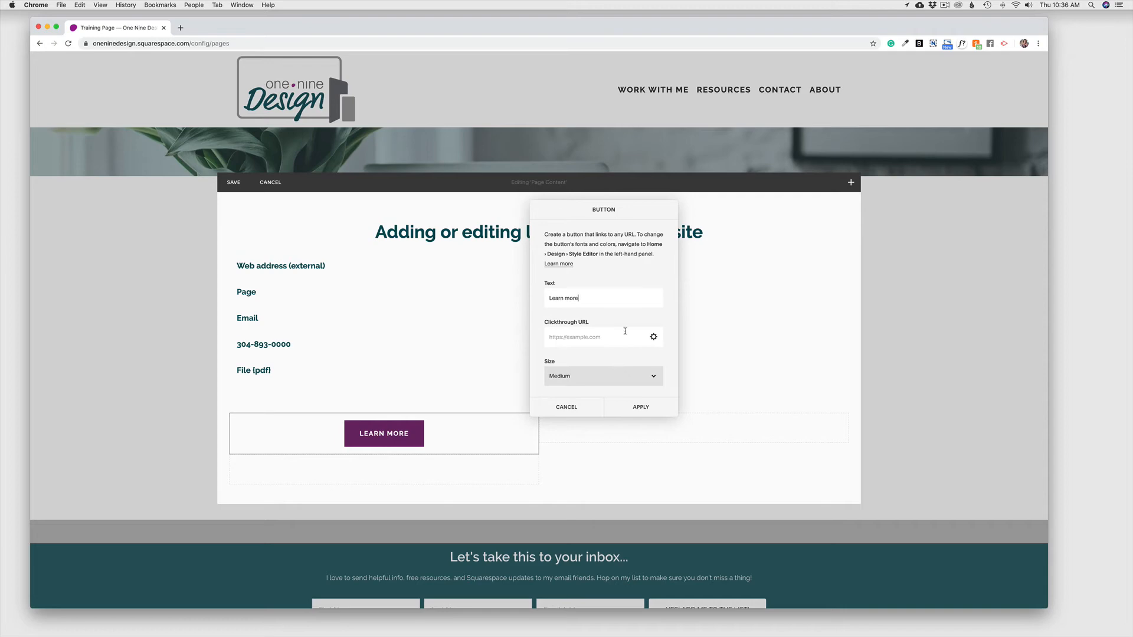
click(653, 338)
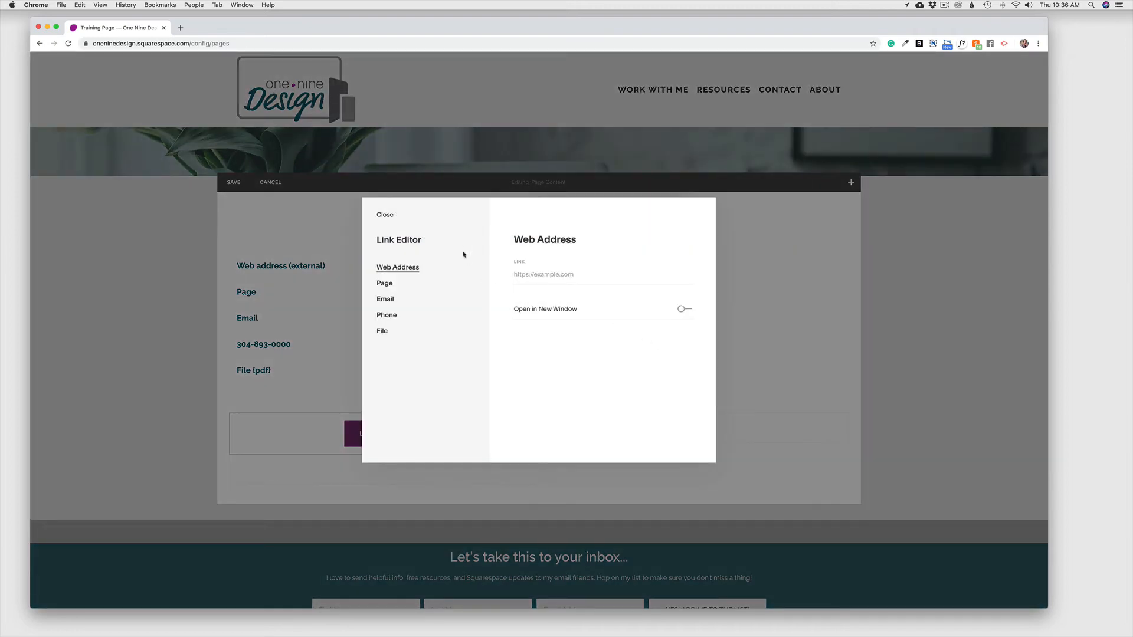
click(383, 215)
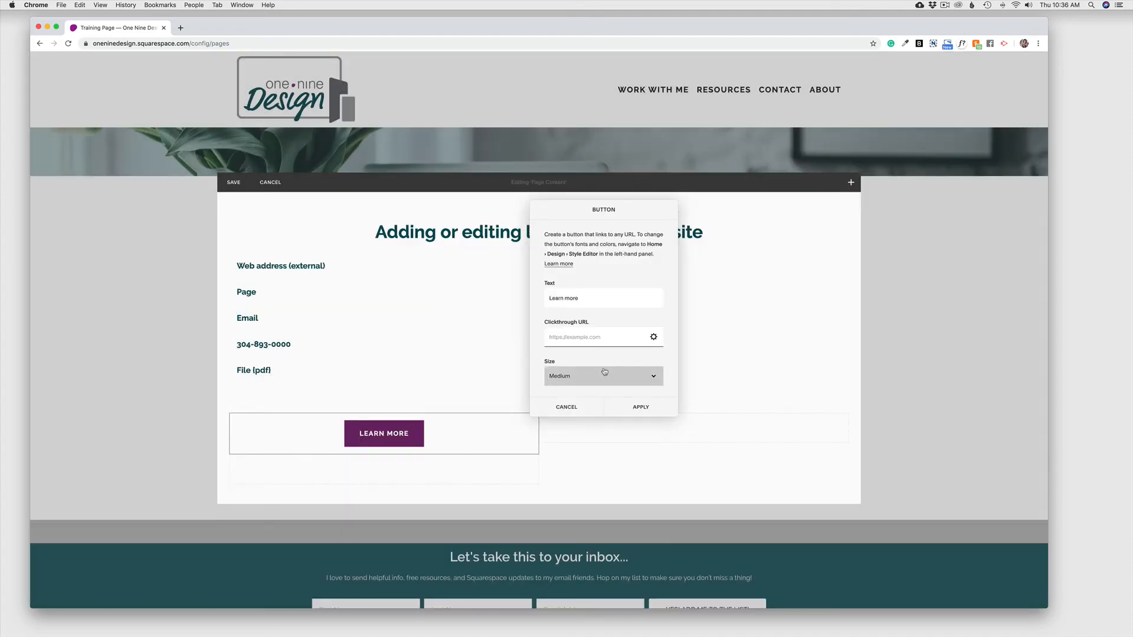
scroll(598, 353, down, 2)
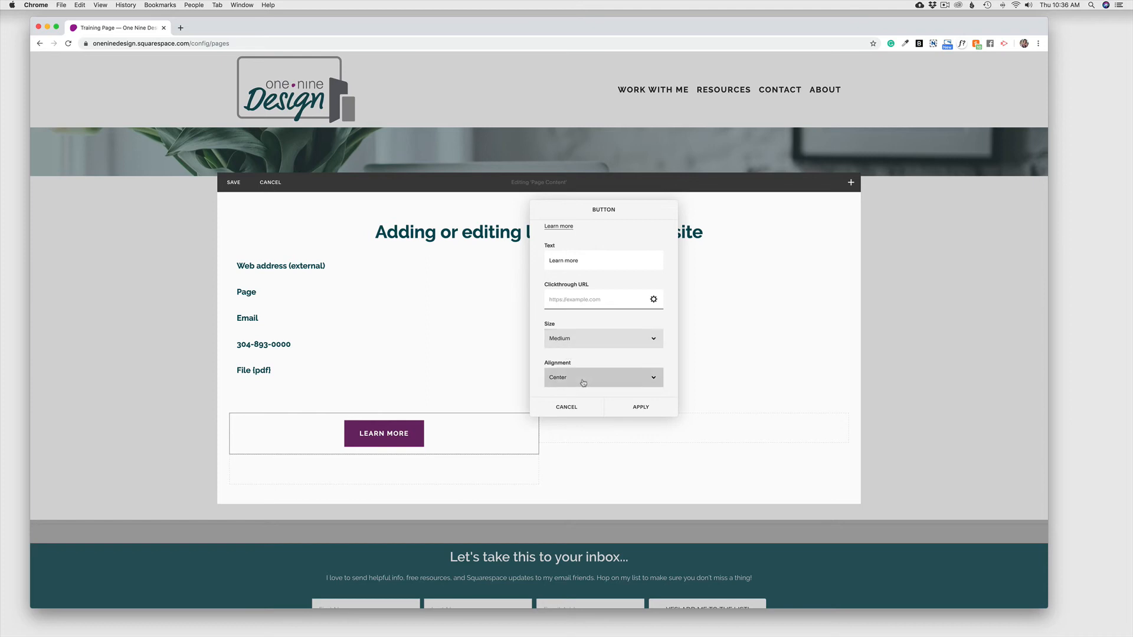
scroll(582, 383, up, 2)
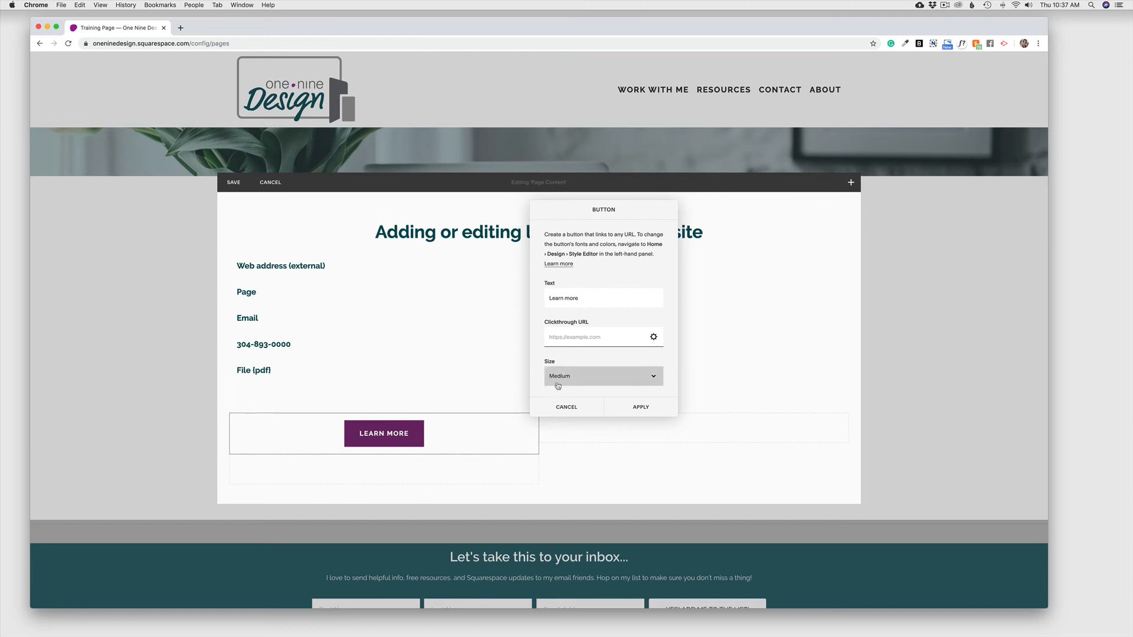
click(641, 407)
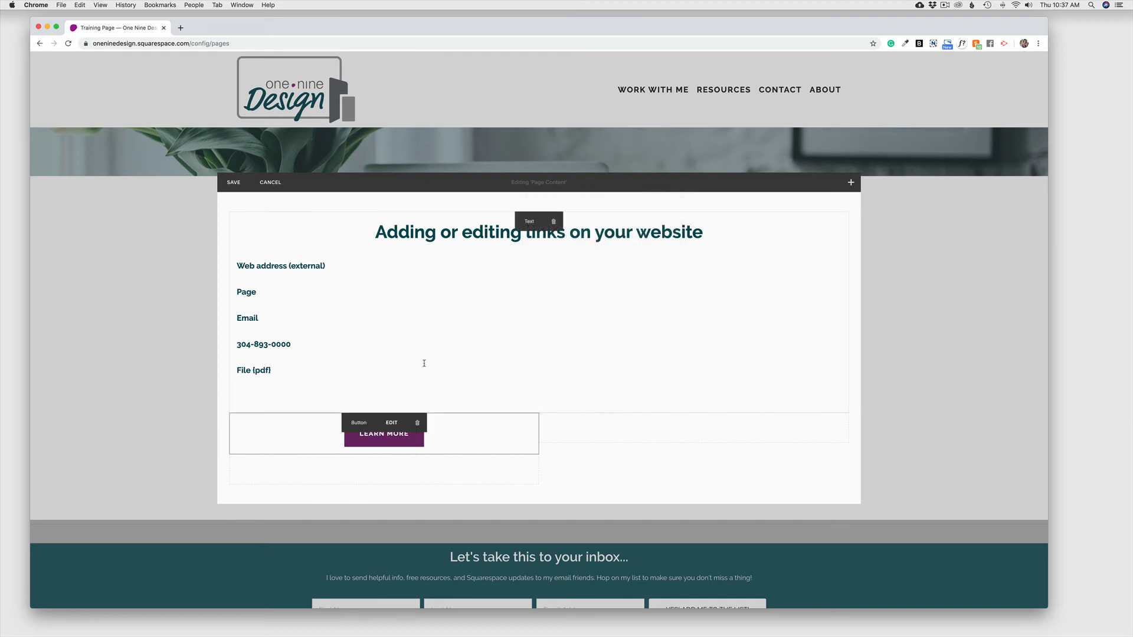
click(423, 363)
Step: Save the page, confirm the Web address link opens Google in a new tab, then close it
click(234, 181)
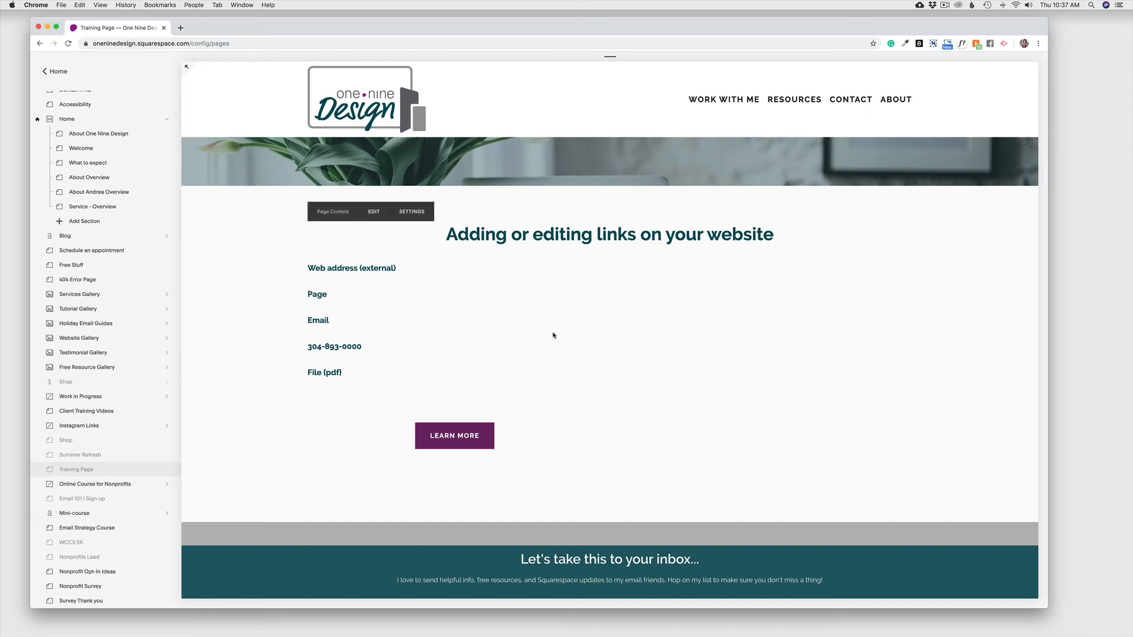
click(371, 273)
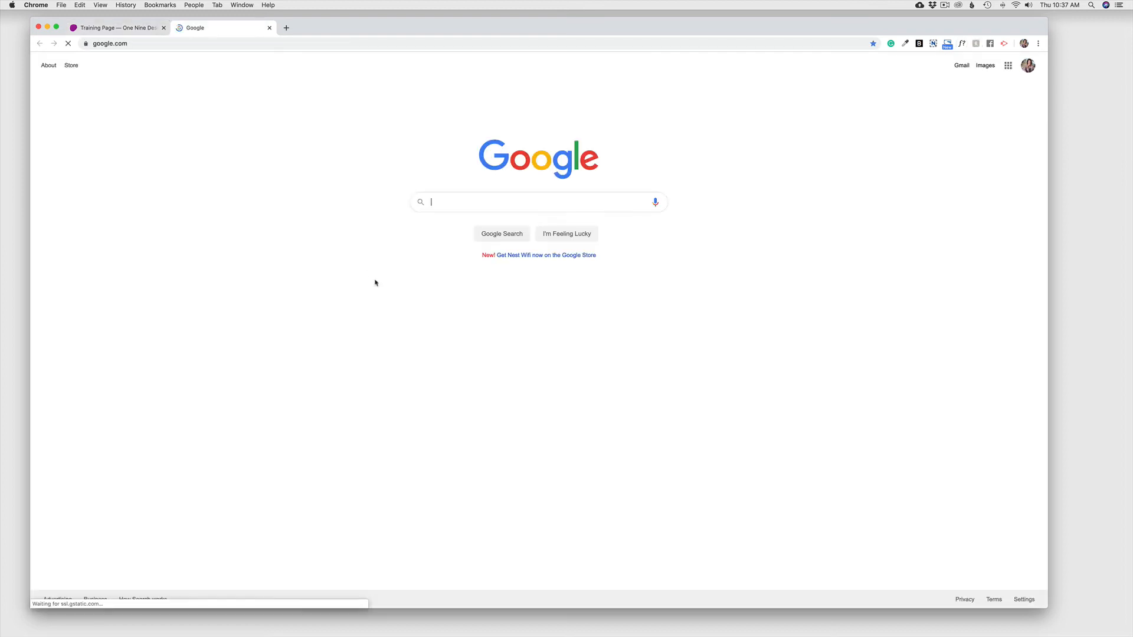
click(269, 28)
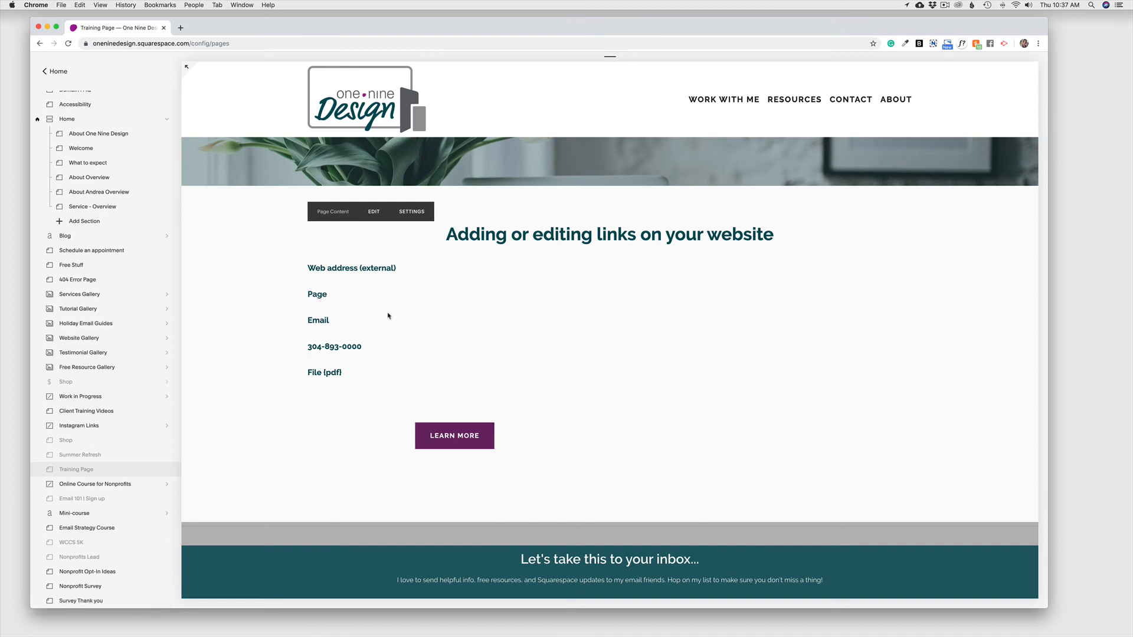
Step: Test the Email link and discard the Mail draft, then test the phone link for FaceTime calling
click(317, 322)
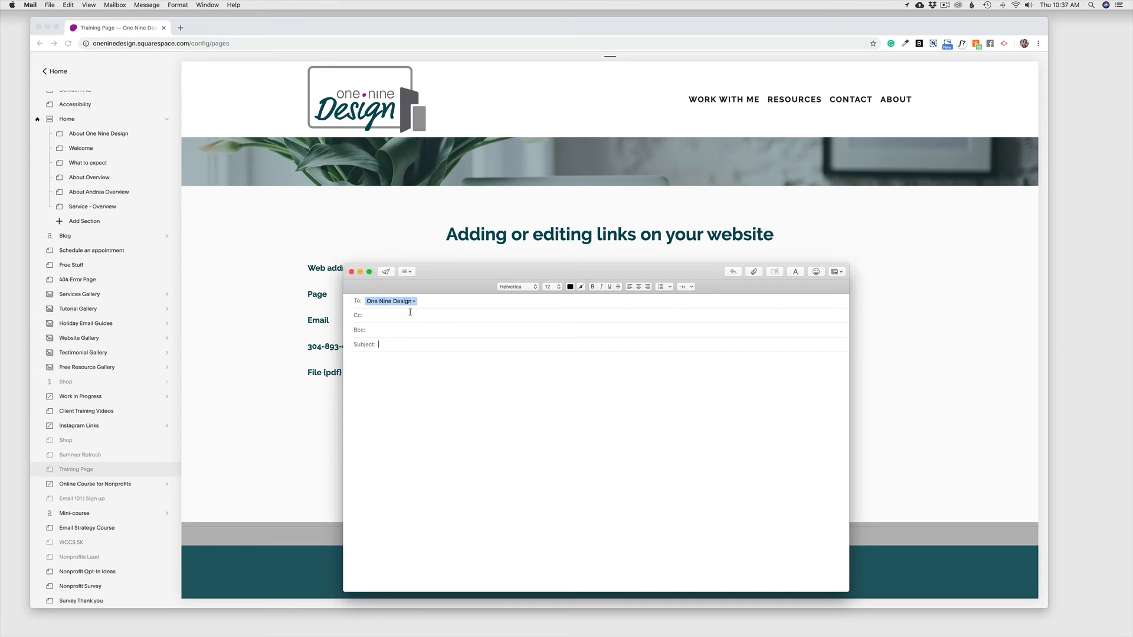
click(351, 272)
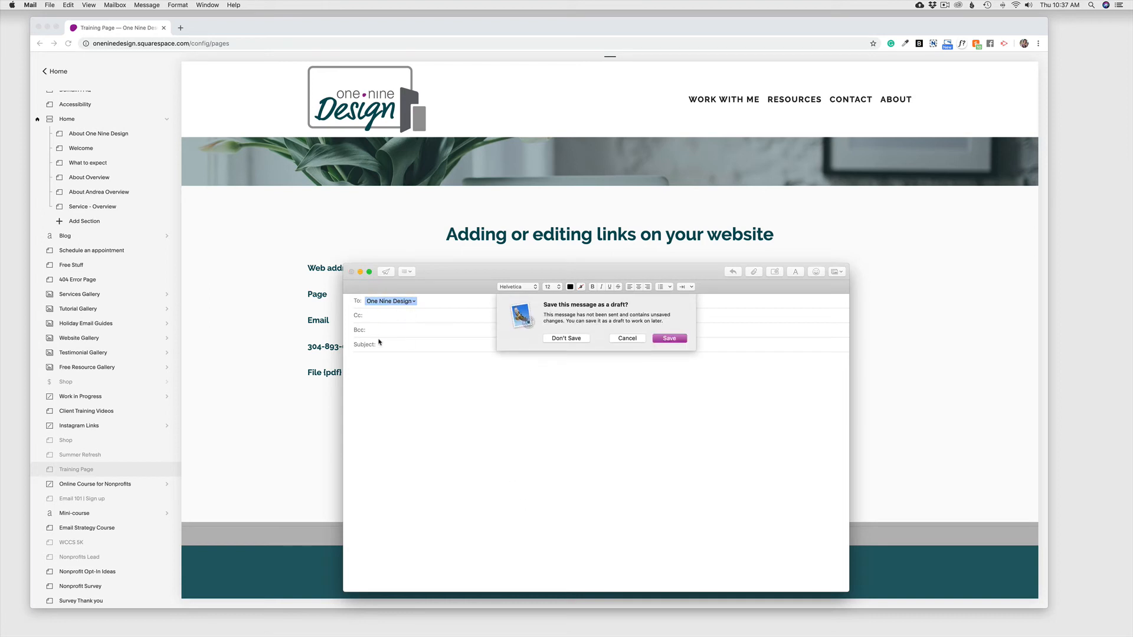
click(570, 339)
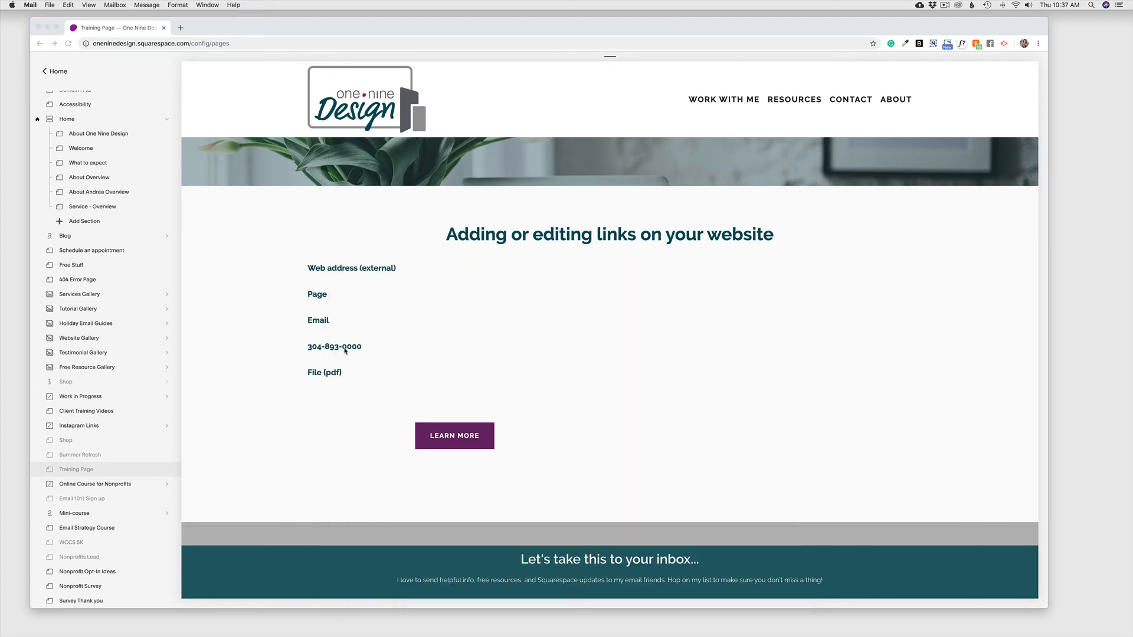
click(358, 351)
click(358, 351)
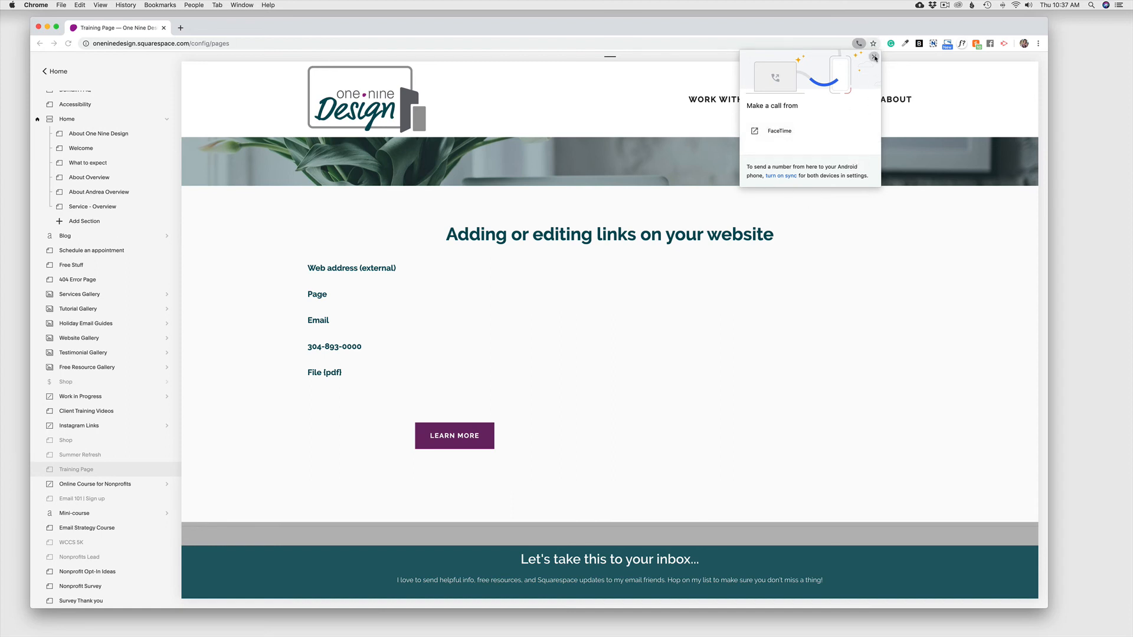
Step: Dismiss the call bubble and confirm the File (pdf) line opens the subject-line PDF in a new tab
click(537, 310)
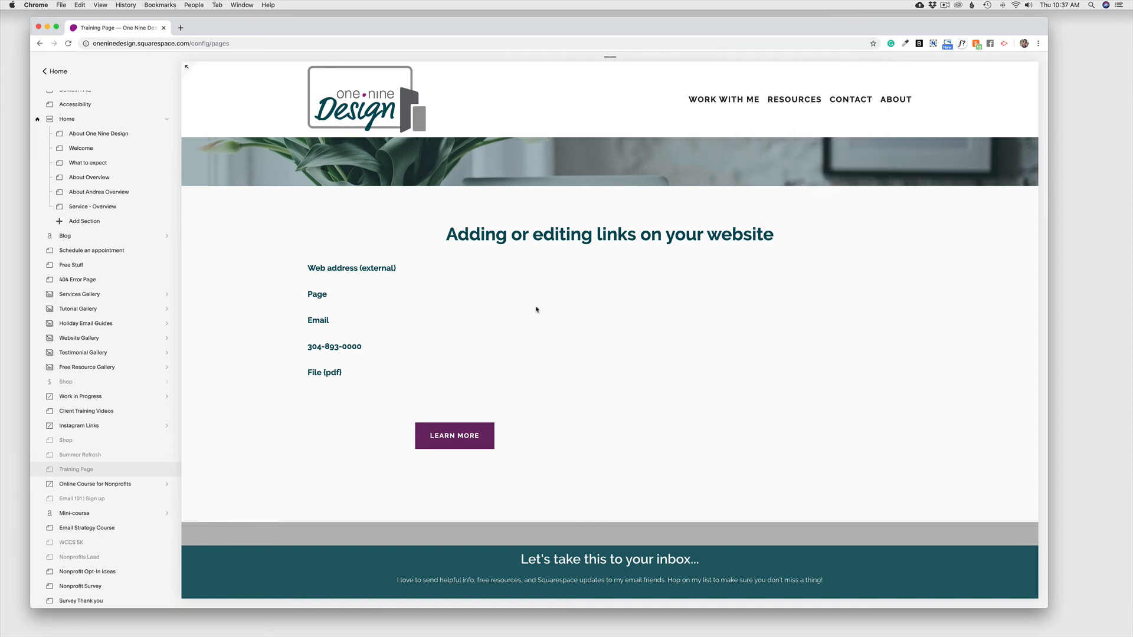
click(328, 372)
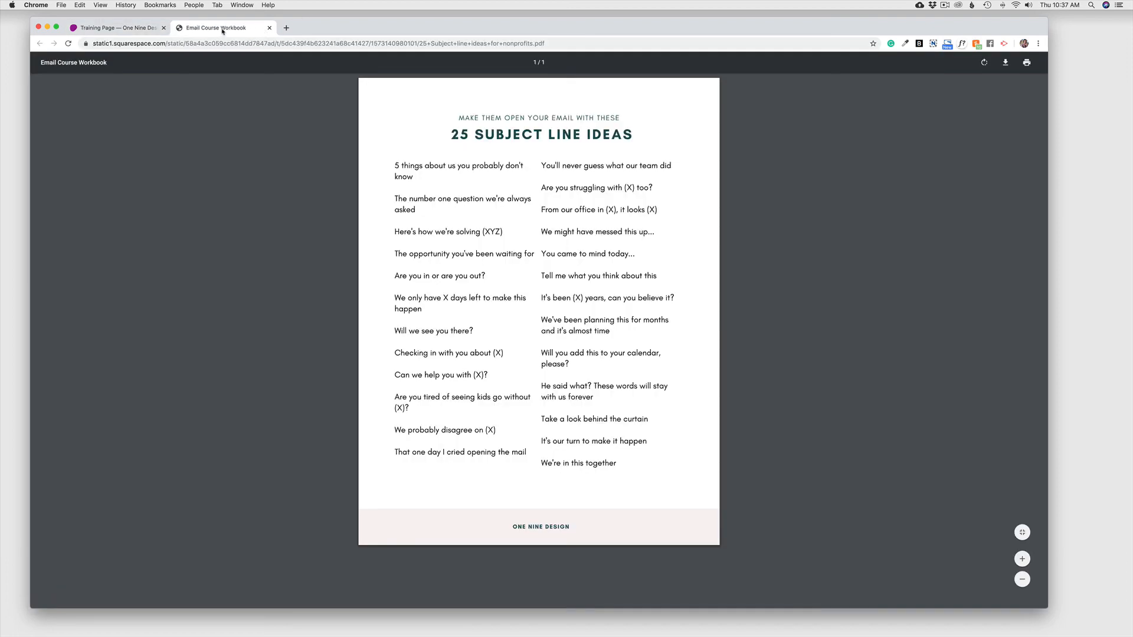
click(115, 29)
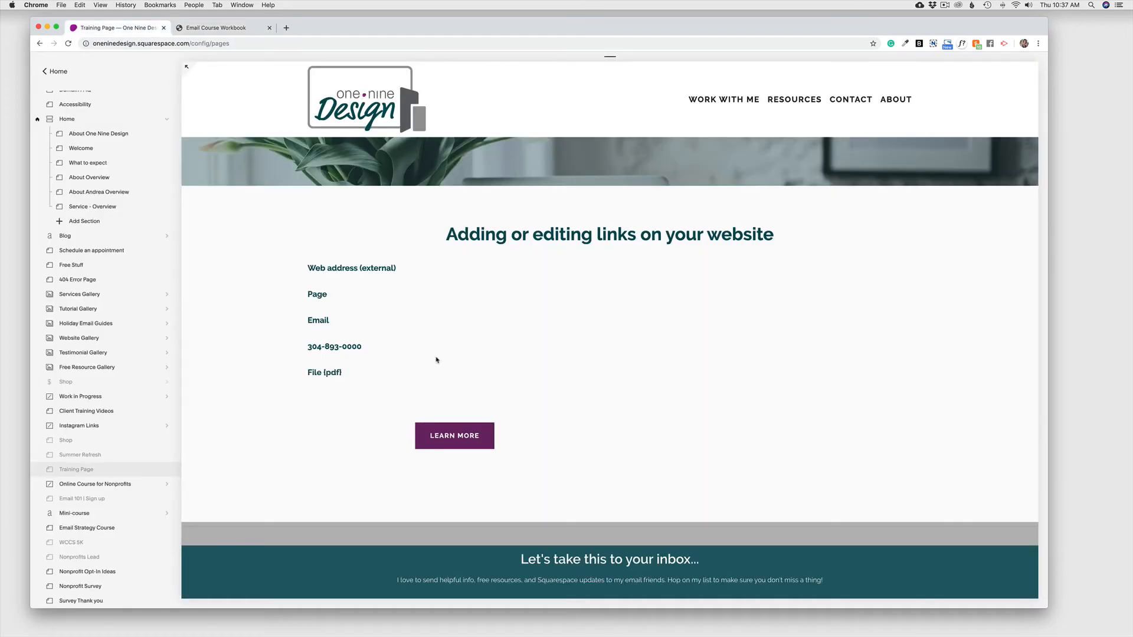
Step: Follow the Page link and check that it lands on the Domain FAQ page
click(320, 298)
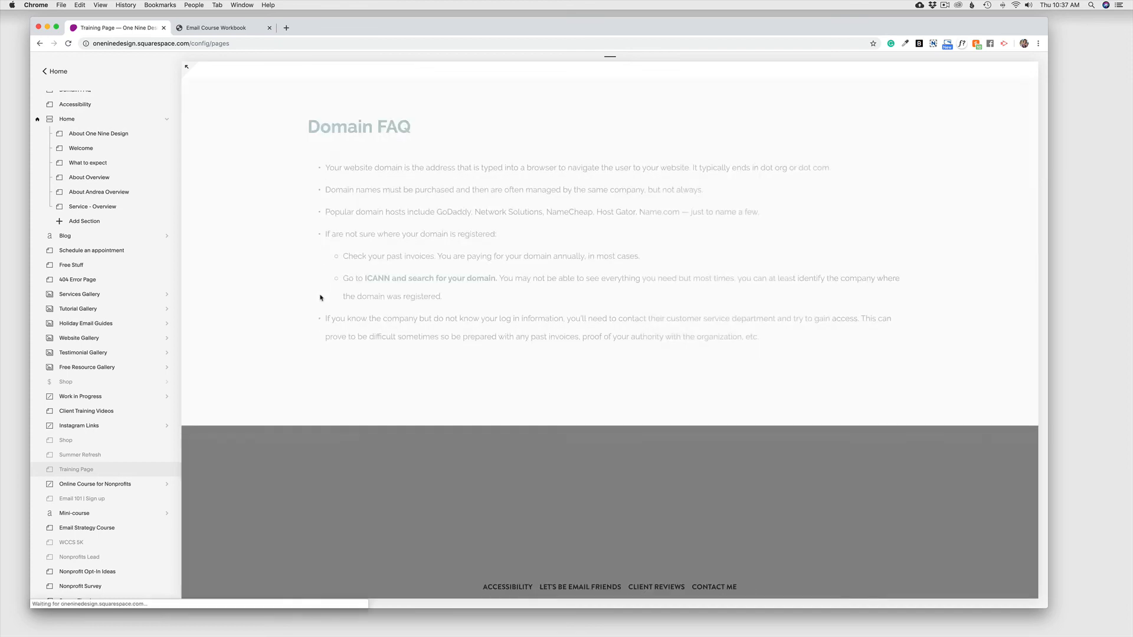
scroll(608, 388, down, 2)
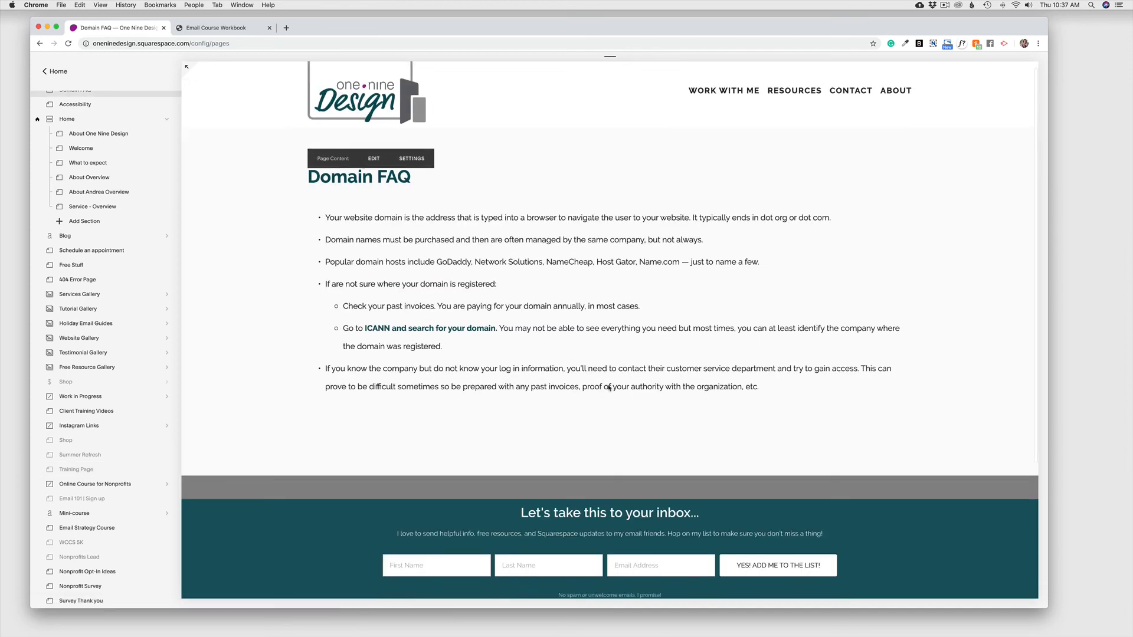
scroll(608, 388, up, 2)
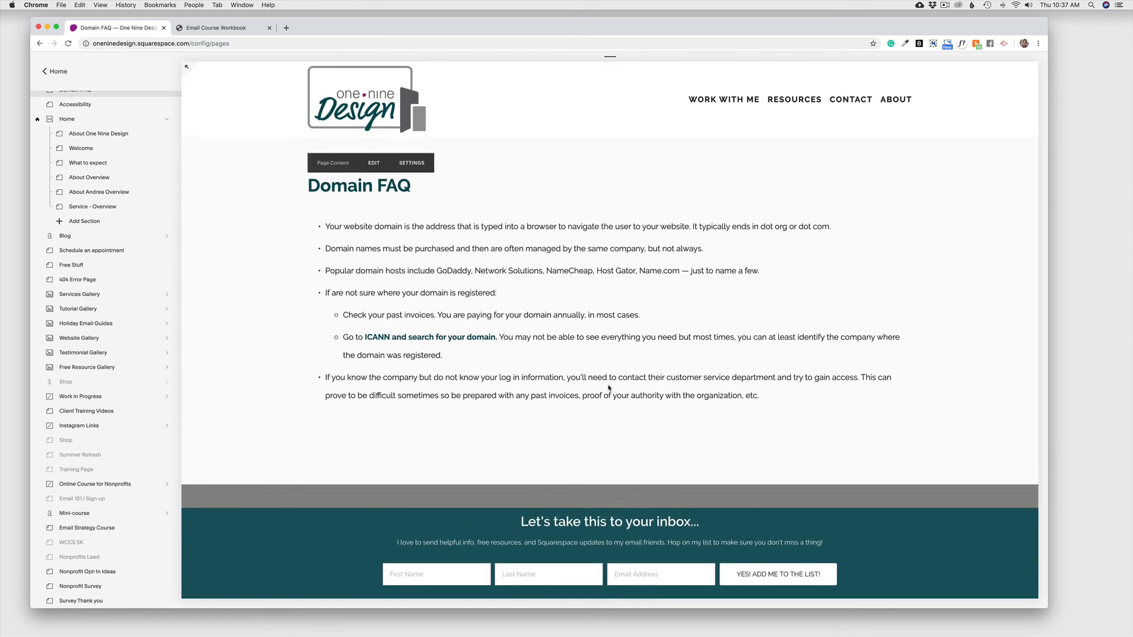